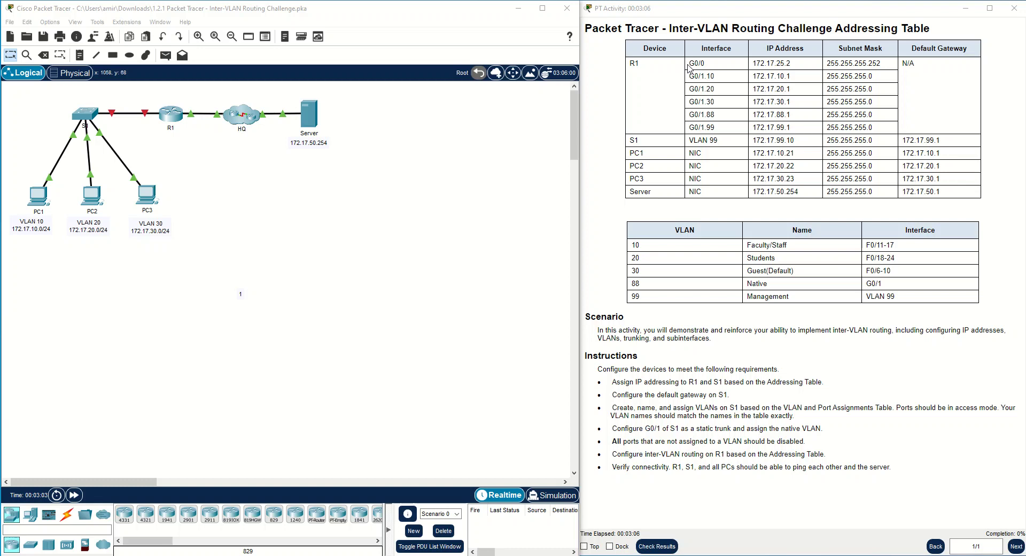
Compare R1's G0/1 subinterface numbers in the addressing table with the VLAN numbers in the VLAN table
drag(688, 76, 719, 129)
click(700, 84)
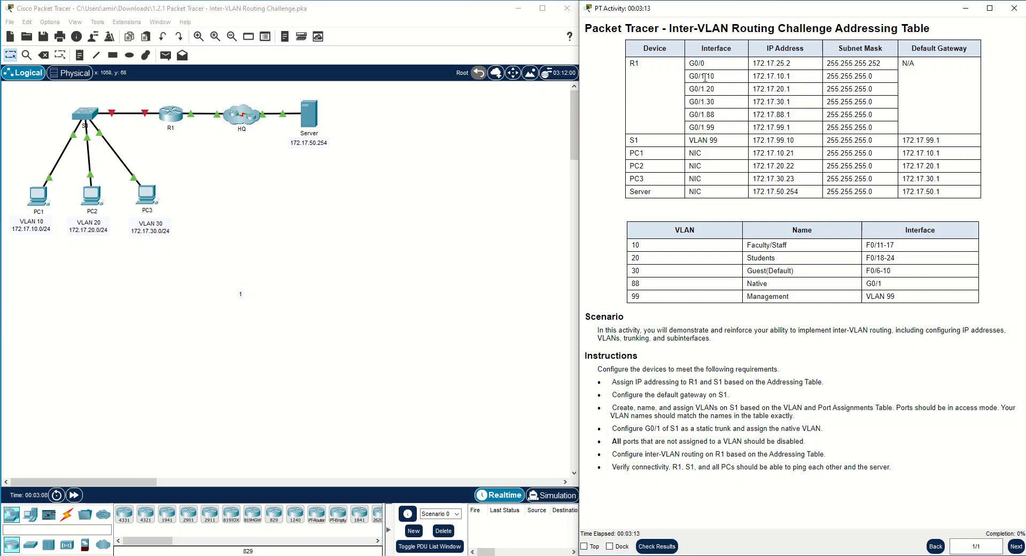
drag(689, 76, 715, 76)
click(247, 248)
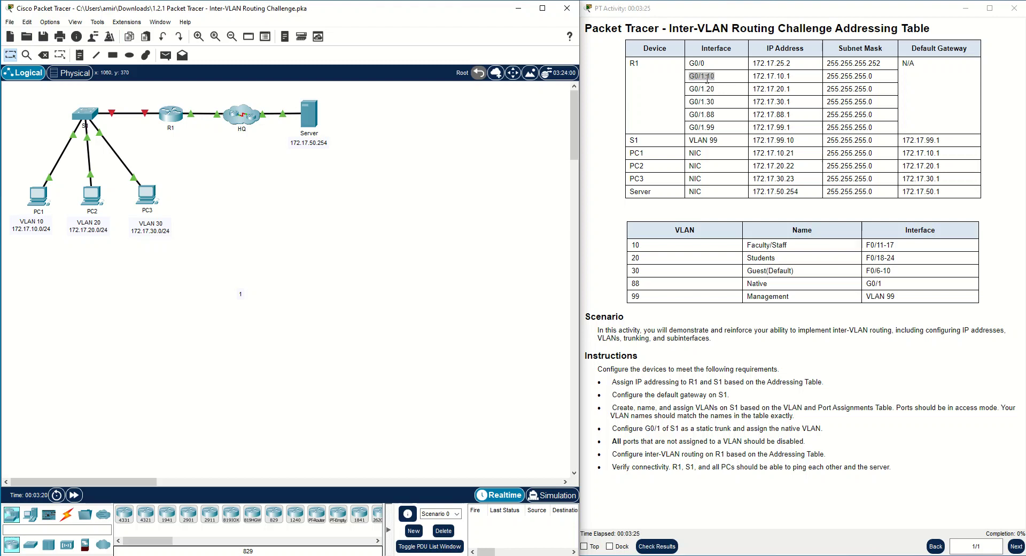
click(637, 247)
drag(638, 247, 640, 247)
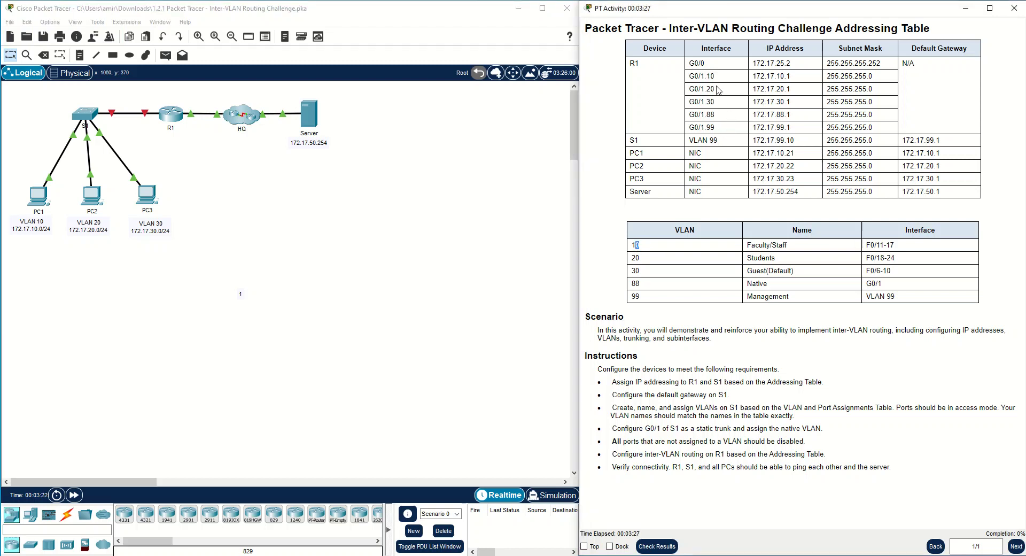
drag(638, 258, 632, 257)
Open switch S1's command line, enter global configuration mode, and move its window clear of the addressing table
click(92, 120)
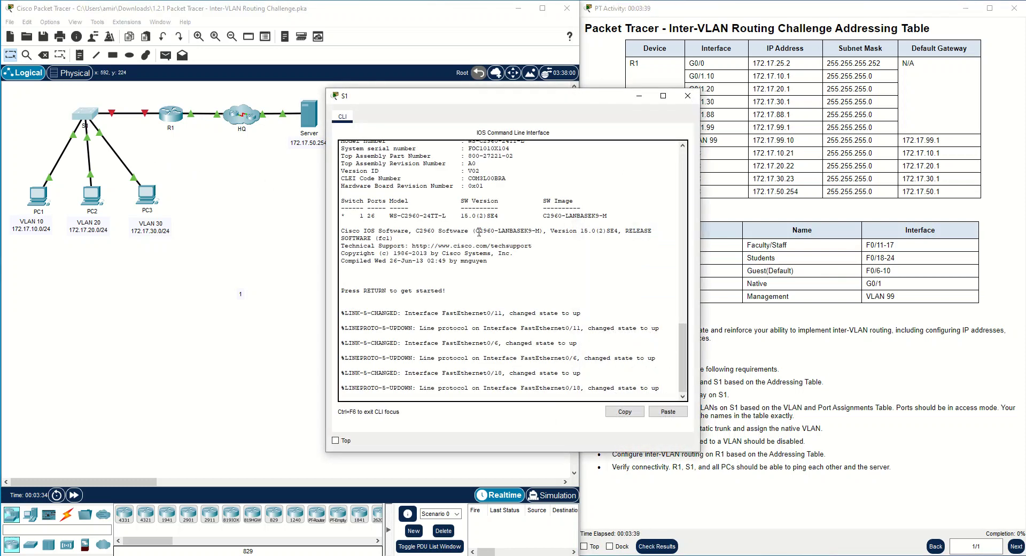
text(en)
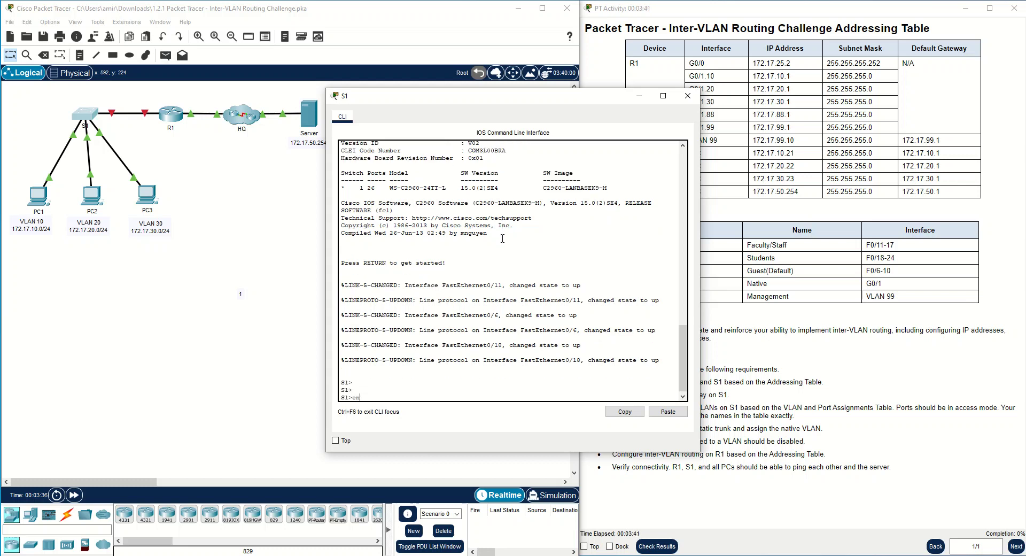
key(Return)
text(conf t)
key(Return)
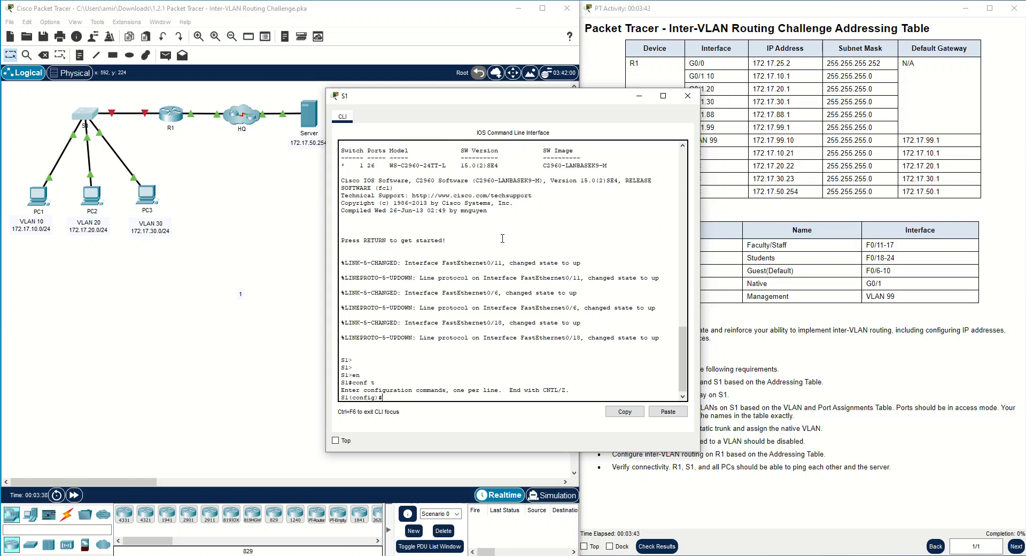
drag(568, 97, 405, 206)
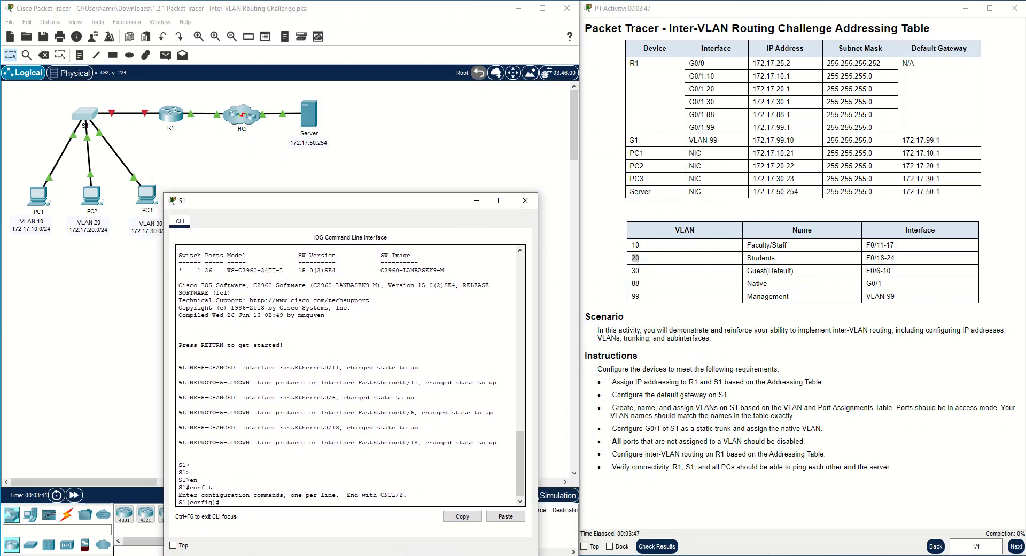
Configure interface VLAN 99 on S1 with IP address 172.17.99.10 and mask 255.255.255.0, and enable it
text(ip)
text(t)
key(Tab)
text(vlan )
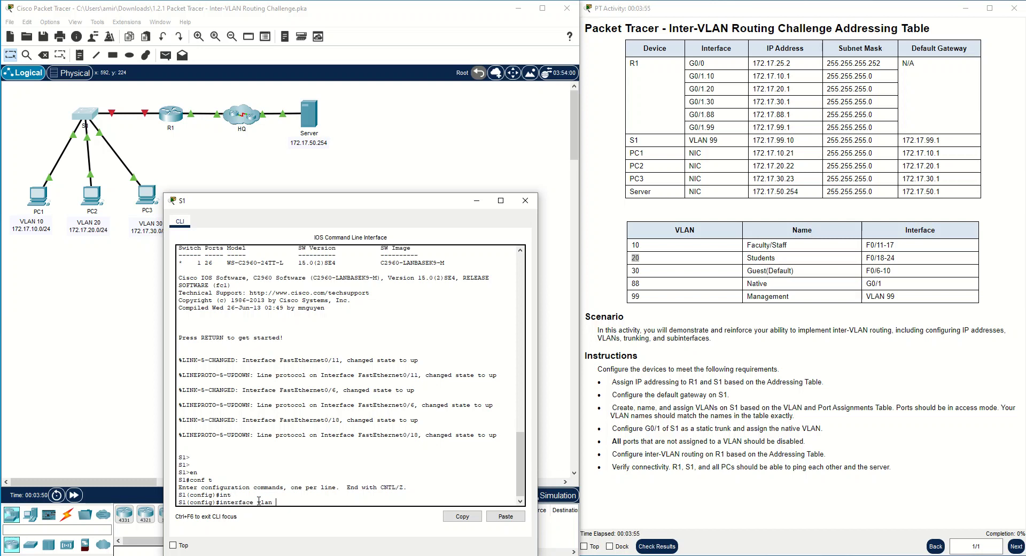
text(99)
key(Return)
text(ip add)
key(Tab)
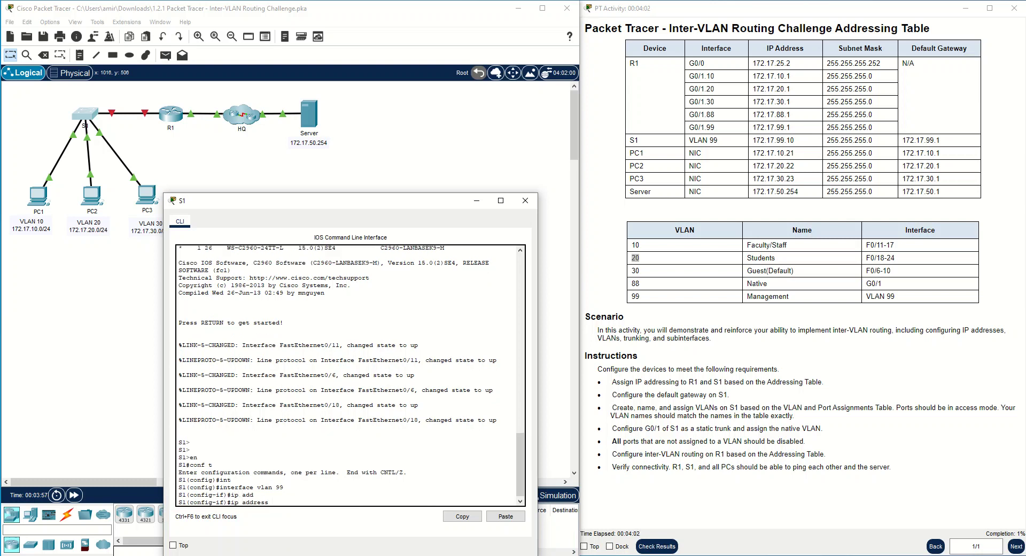
text(172.17.99.10 255.255.255.0)
key(Return)
text(no shut)
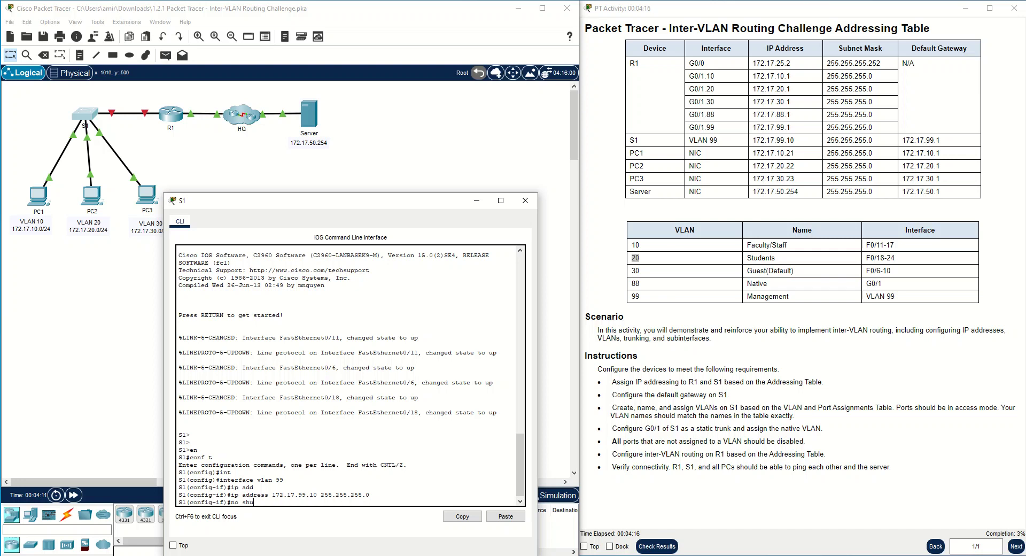
key(Return)
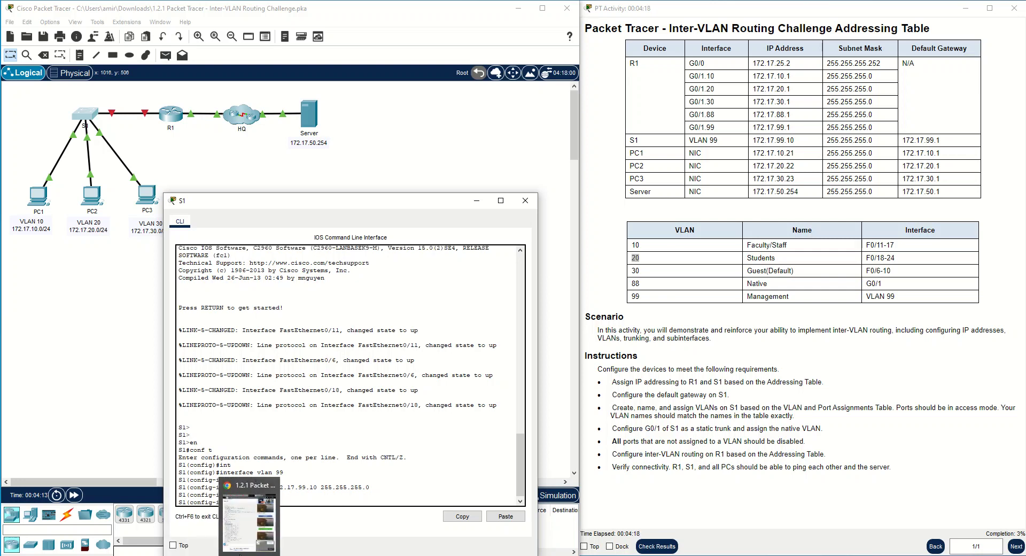
Open router R1's command line, enter global configuration mode, and move its window clear of the addressing table
click(172, 115)
click(461, 373)
key(Return)
text(en)
key(Return)
text(conf t)
key(Return)
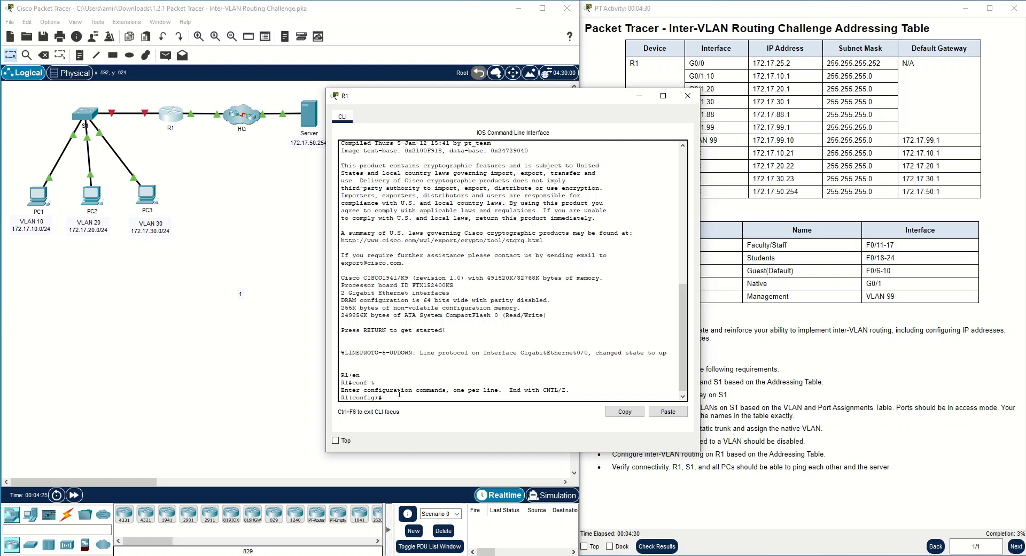
drag(523, 99, 381, 120)
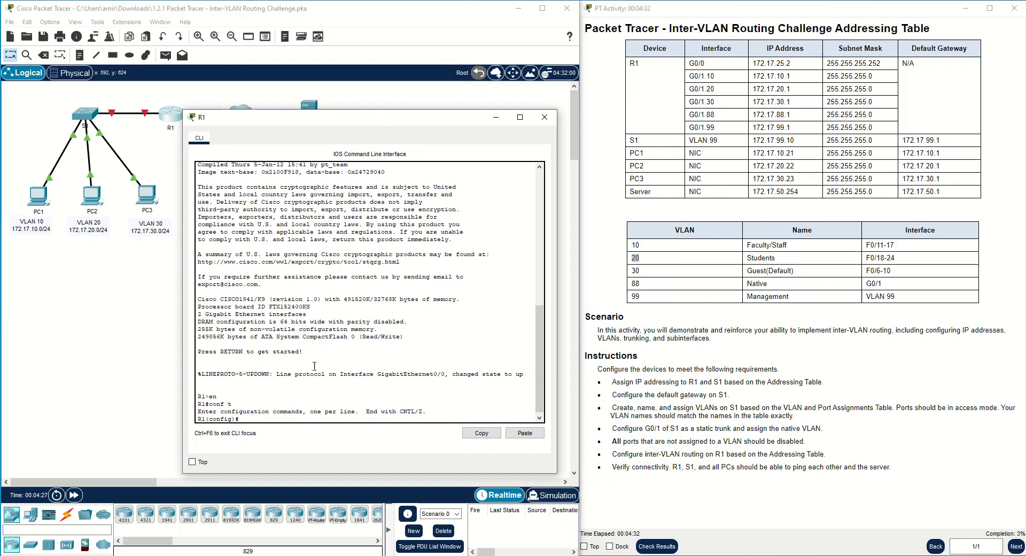
Assign 172.17.25.2 with mask 255.255.255.252 to interface G0/0 on R1 and enable the interface
text(int g0/0)
key(Return)
text(ip ad)
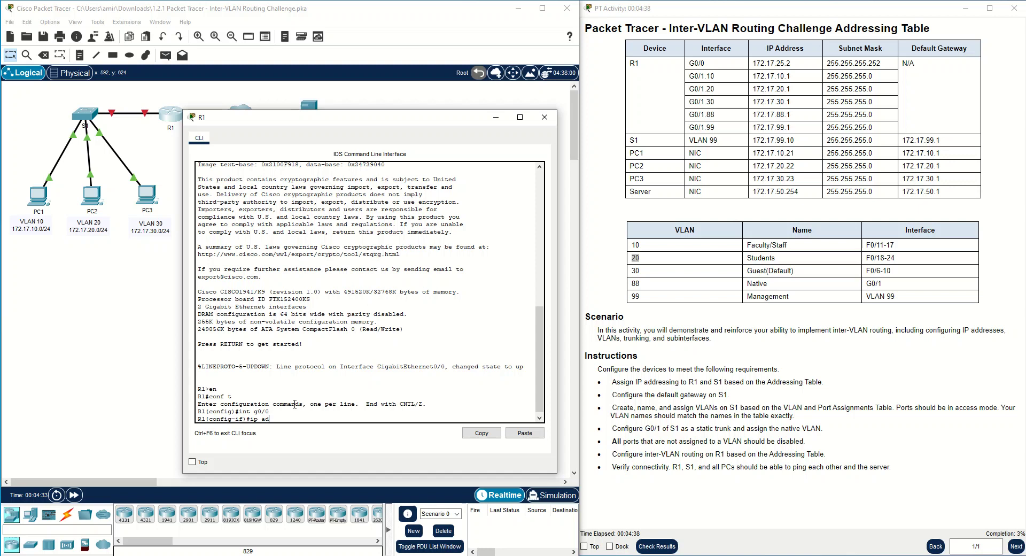
text(d 172.17.25.2 255.255.255.252)
key(Return)
text(no shut)
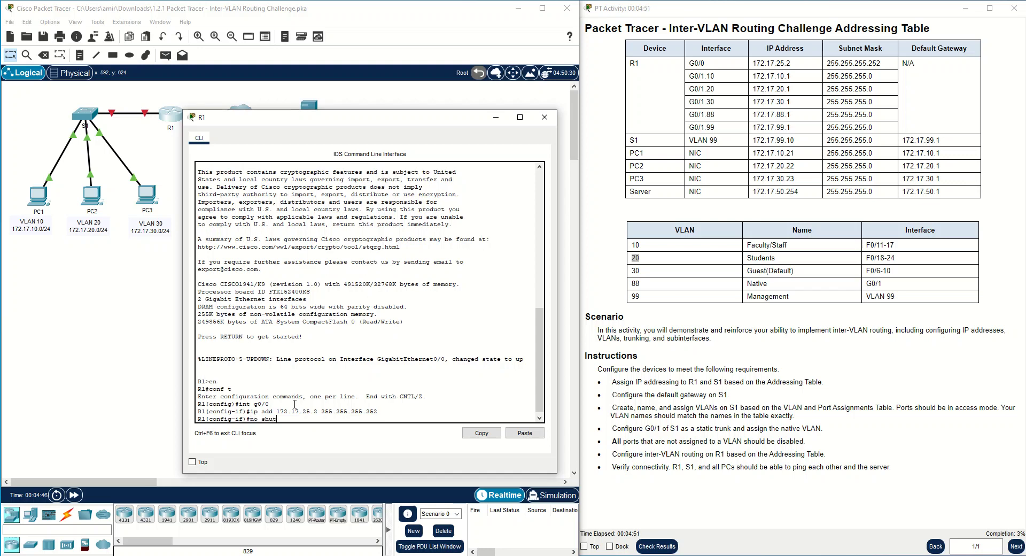
key(Return)
Enable interface G0/1 on R1
text(int g0*/1)
key(Return)
key(Up)
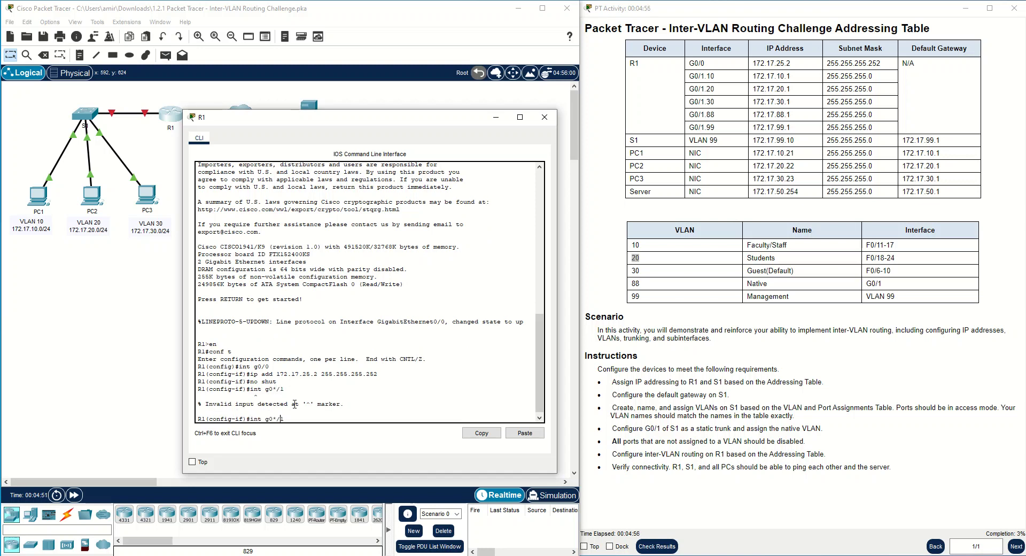
key(Left)
key(Left)
key(BackSpace)
key(Return)
text(no shut)
key(Return)
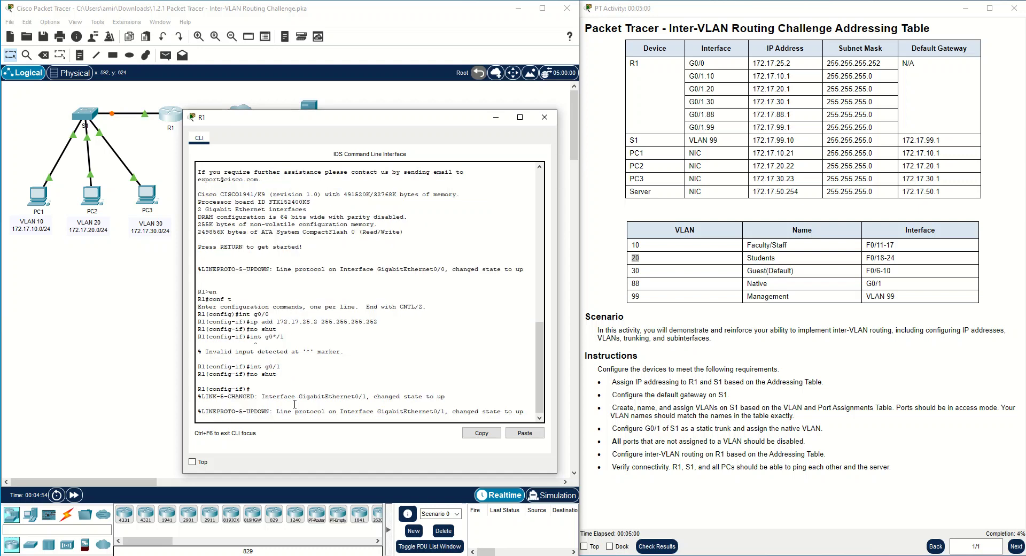
key(Return)
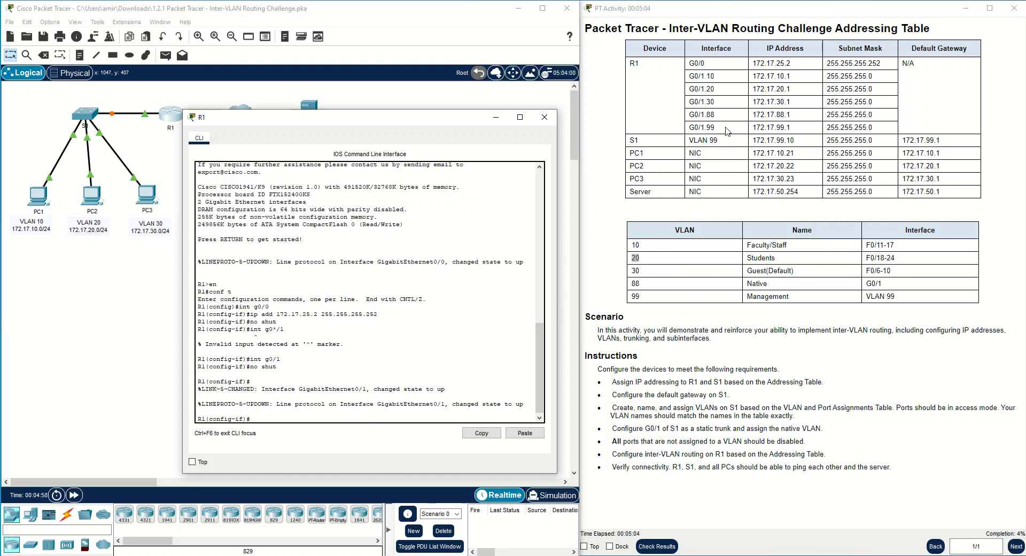
Review the G0/1.10 to G0/1.99 subinterface rows in the addressing table and close R1's window
drag(689, 76, 880, 98)
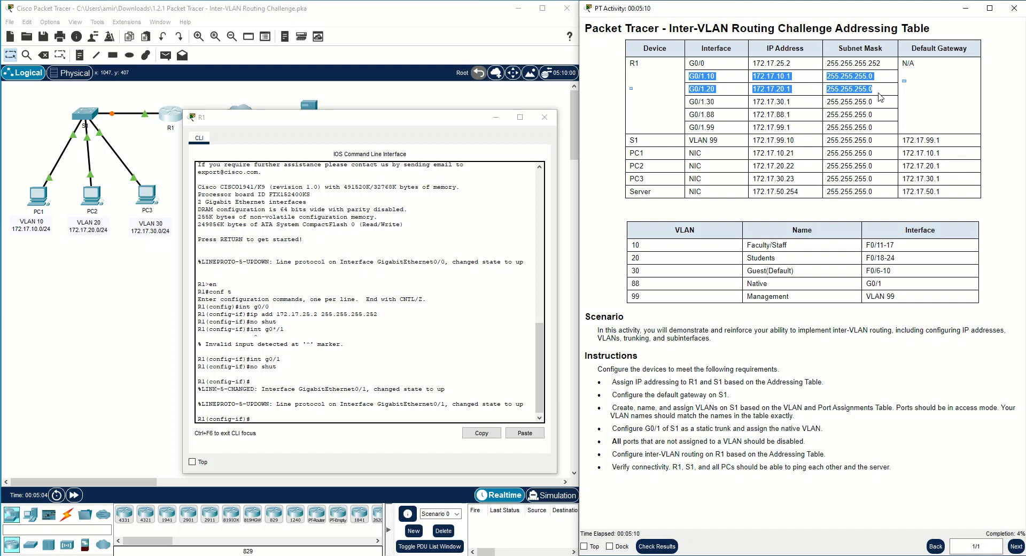
drag(879, 98, 884, 131)
click(545, 117)
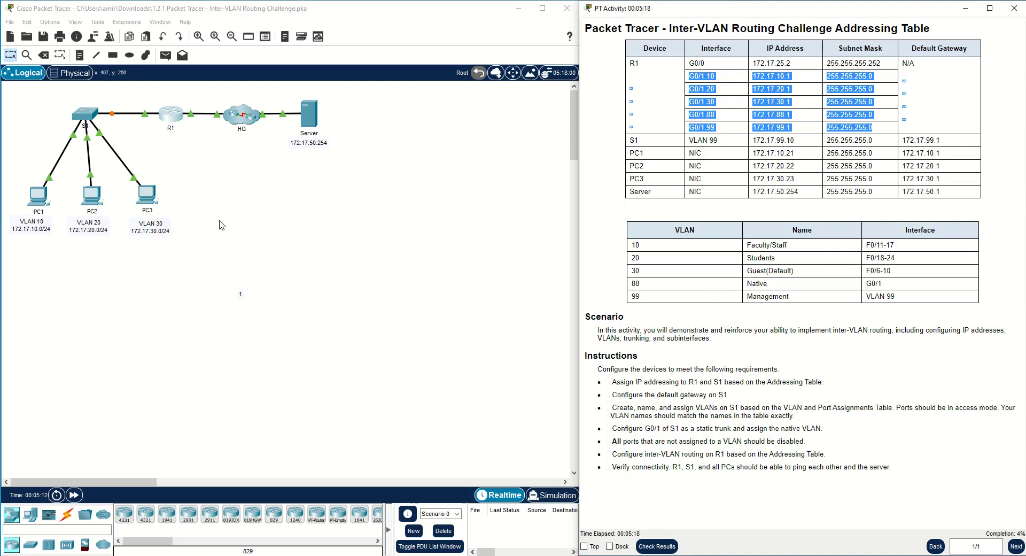
Reopen S1's command line and return from VLAN 99 interface configuration to global configuration mode
click(94, 116)
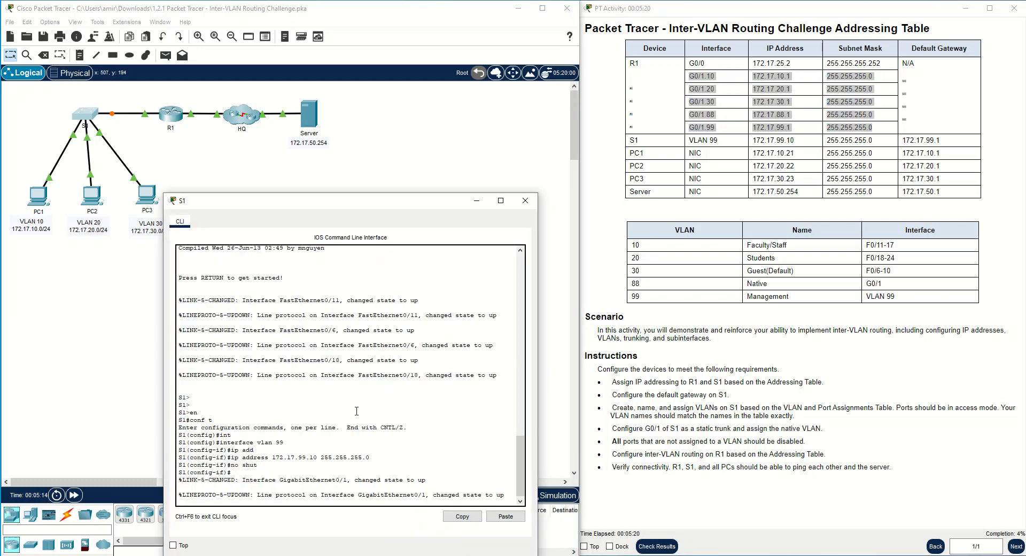
key(Return)
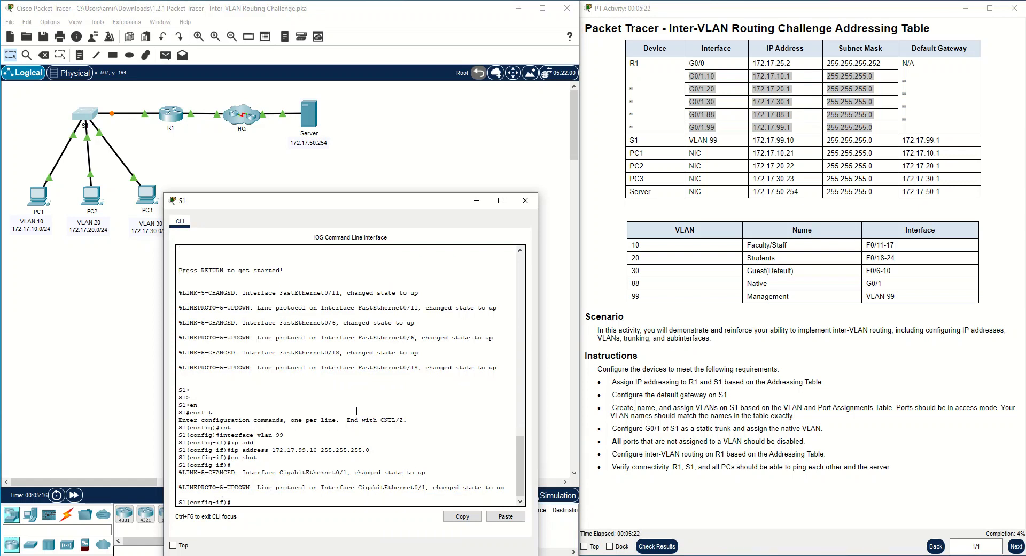
text(ex)
key(Return)
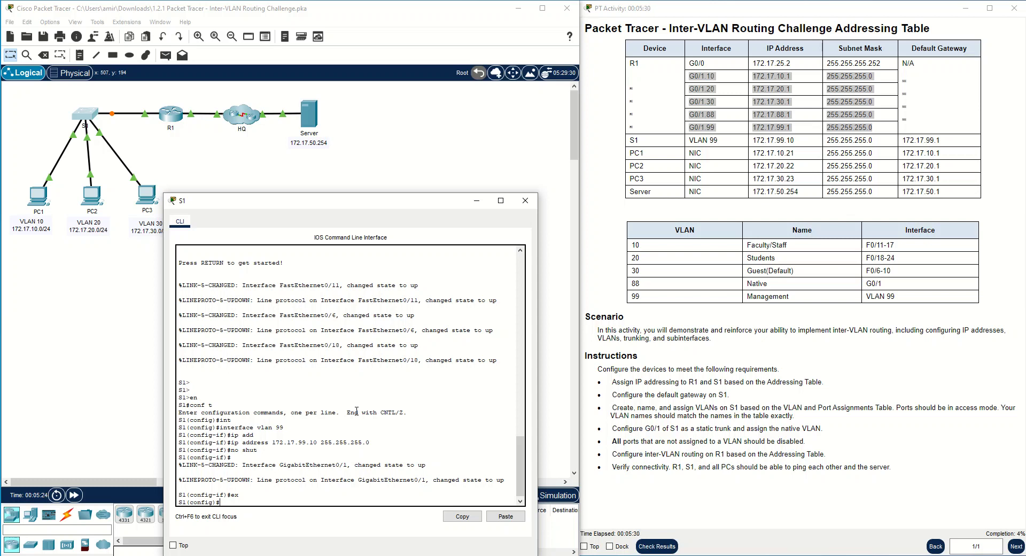
Set S1's default gateway to 172.17.99.1, the address listed for R1's G0/1.99 subinterface
text(ip de)
key(Tab)
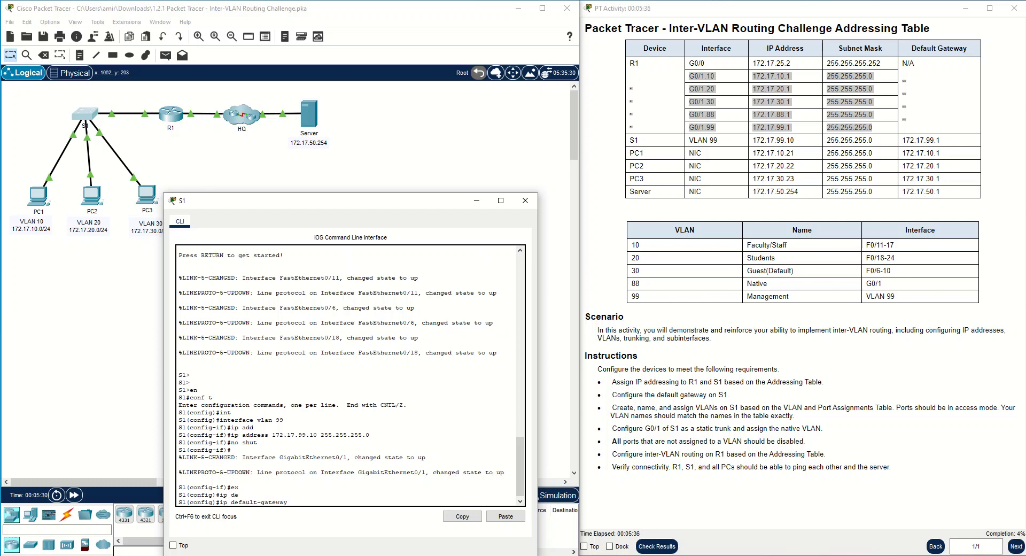
click(723, 134)
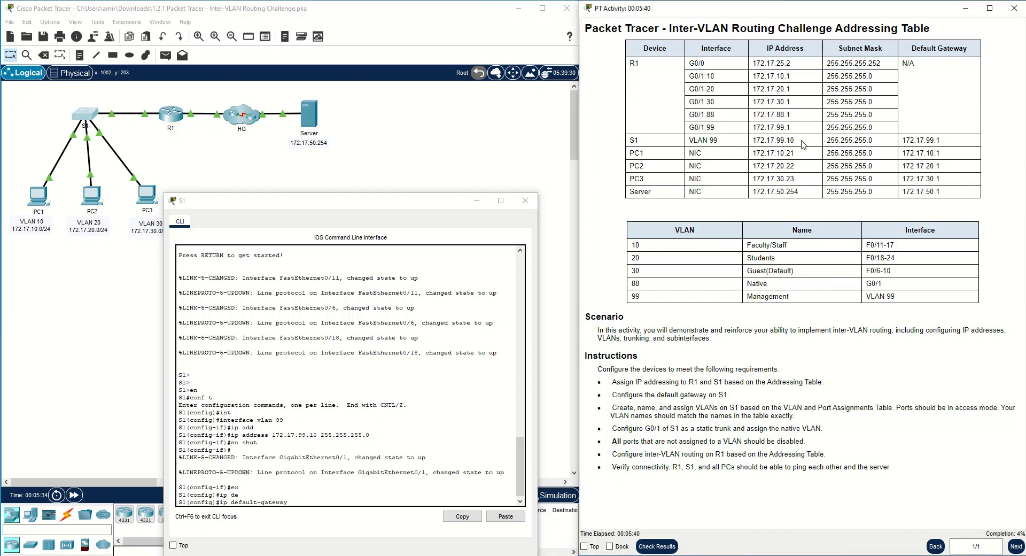
drag(795, 128, 751, 131)
drag(789, 296, 747, 302)
drag(792, 129, 752, 133)
click(348, 503)
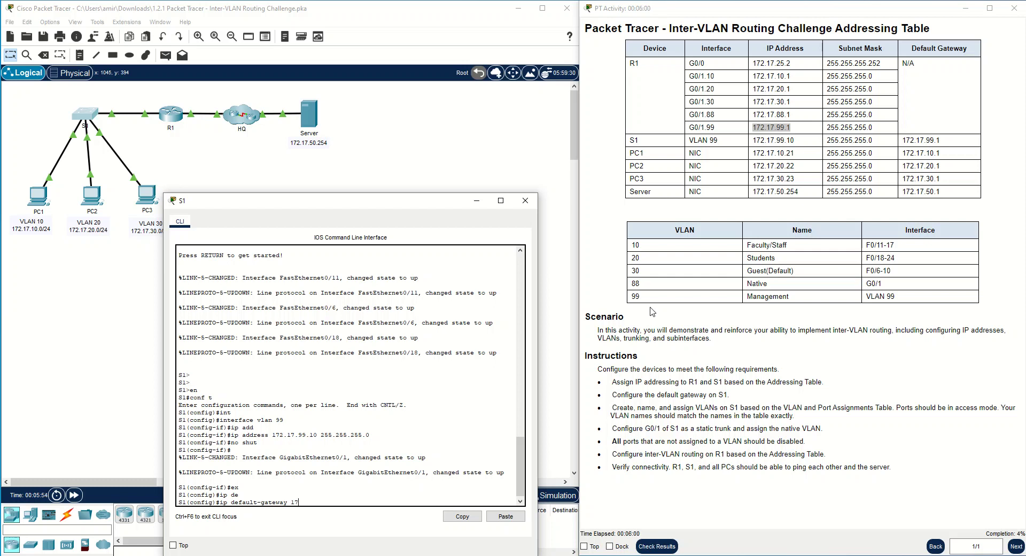
text(172.17.99.1)
click(797, 128)
drag(797, 130, 754, 126)
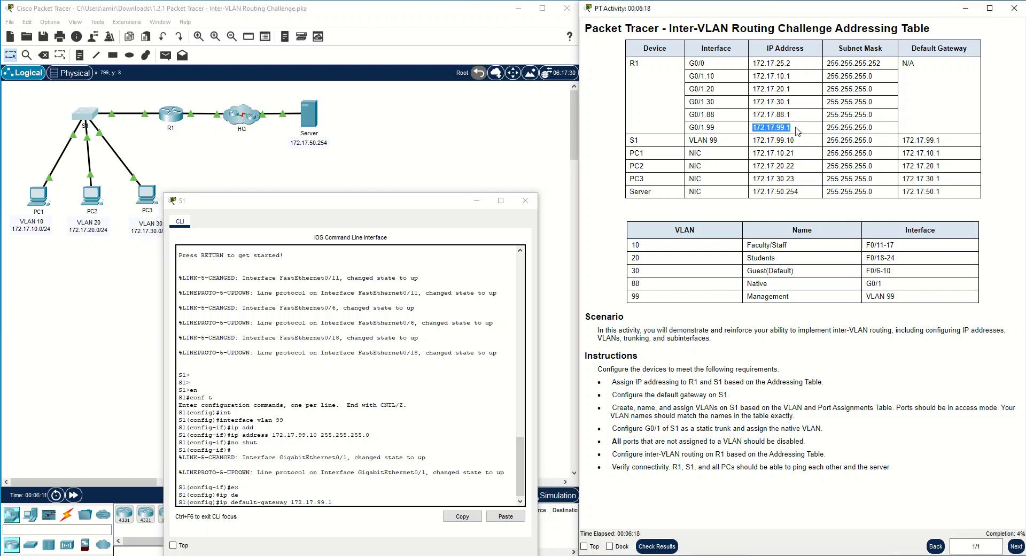
drag(795, 128, 754, 126)
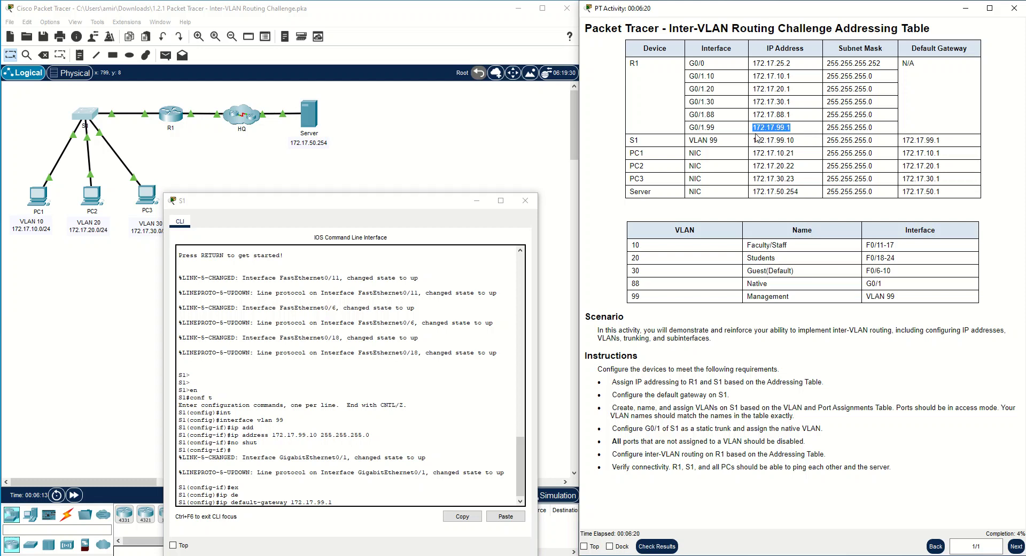
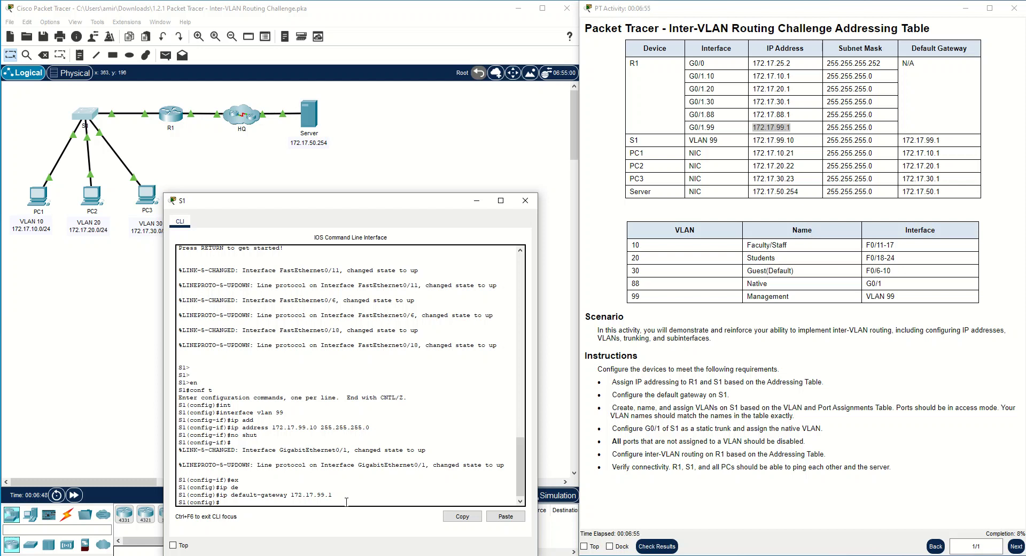
Create VLAN 10 on S1 and name it Faculty/Staff
text(vlan 10)
key(Return)
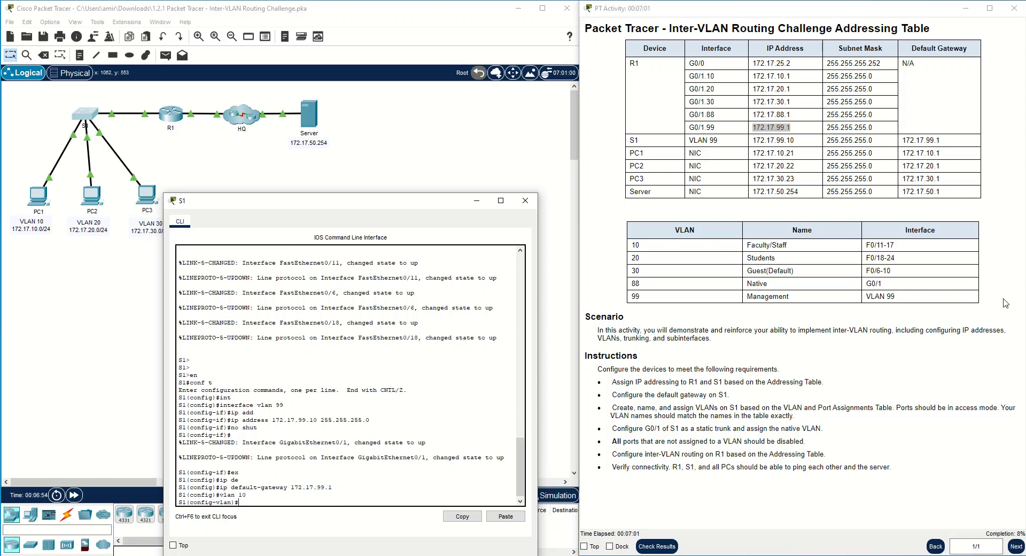
click(588, 379)
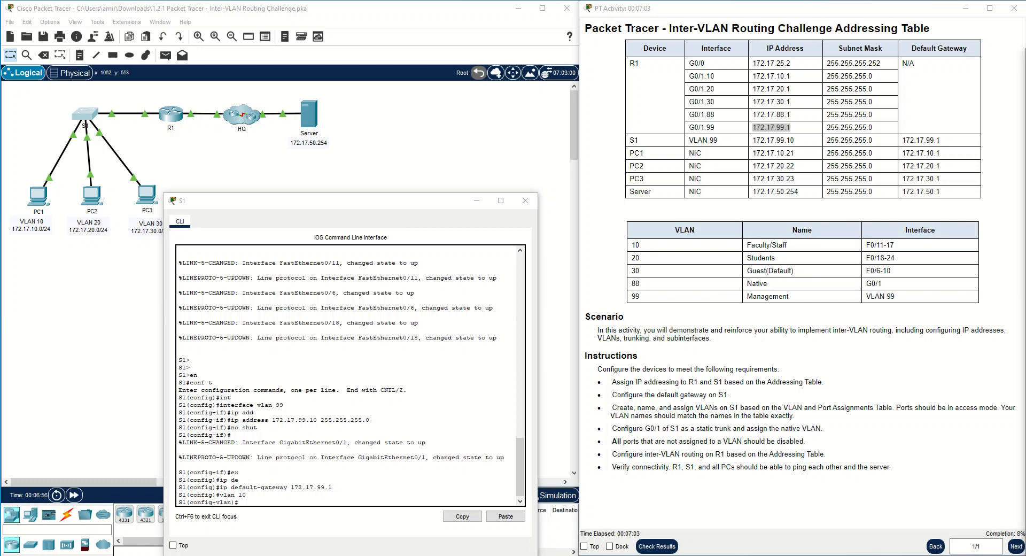
click(371, 515)
text(name Faculty/Staff)
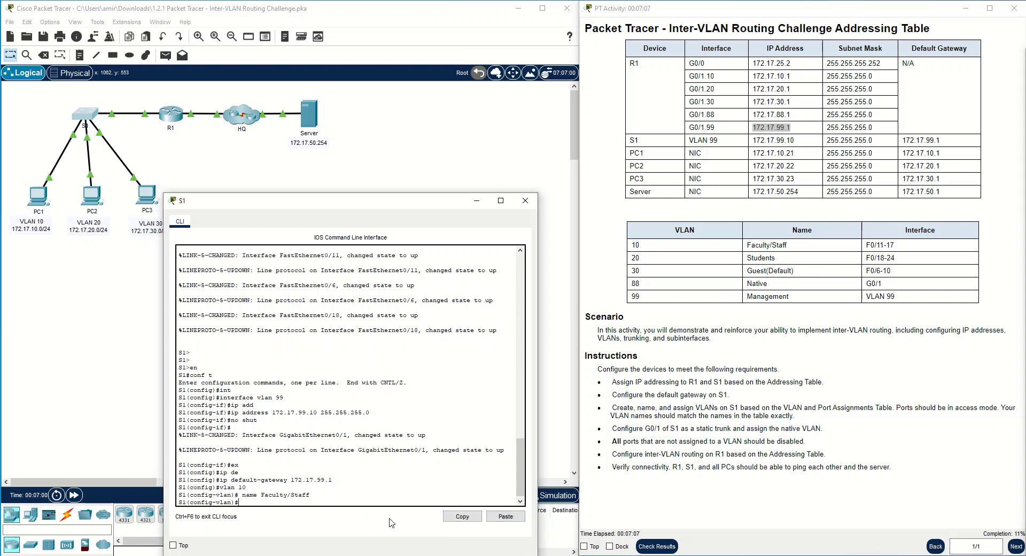
Create VLAN 20 on S1 and name it Students
text(vlan 20)
key(Return)
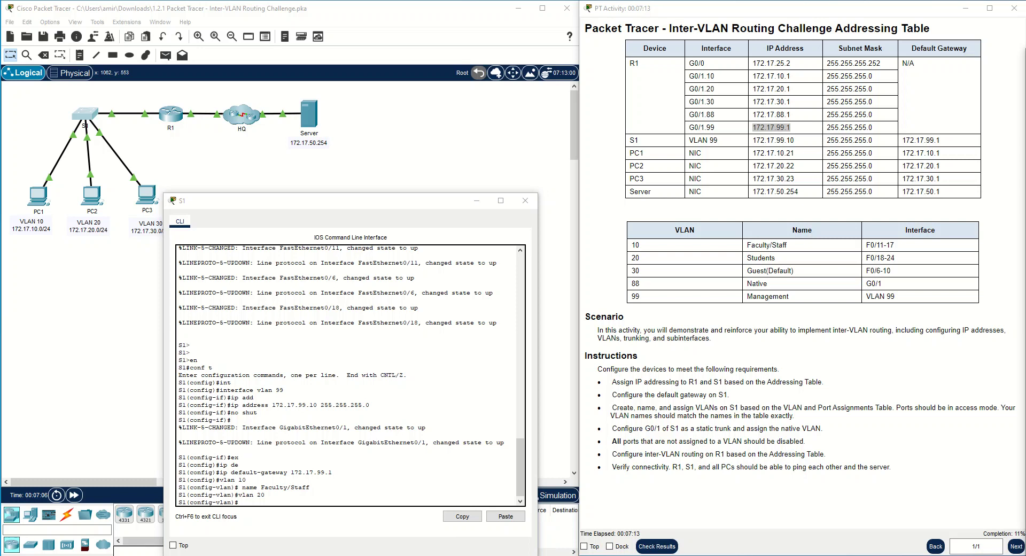
click(379, 522)
text(name Students)
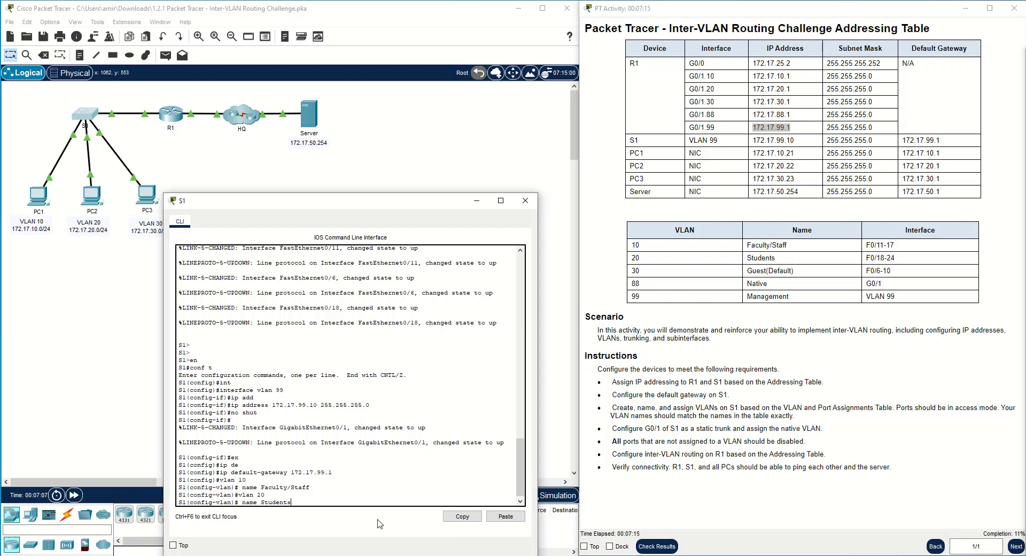
key(Return)
Create VLAN 30 on S1 and name it Guest(Default)
text(vlan 30)
key(Return)
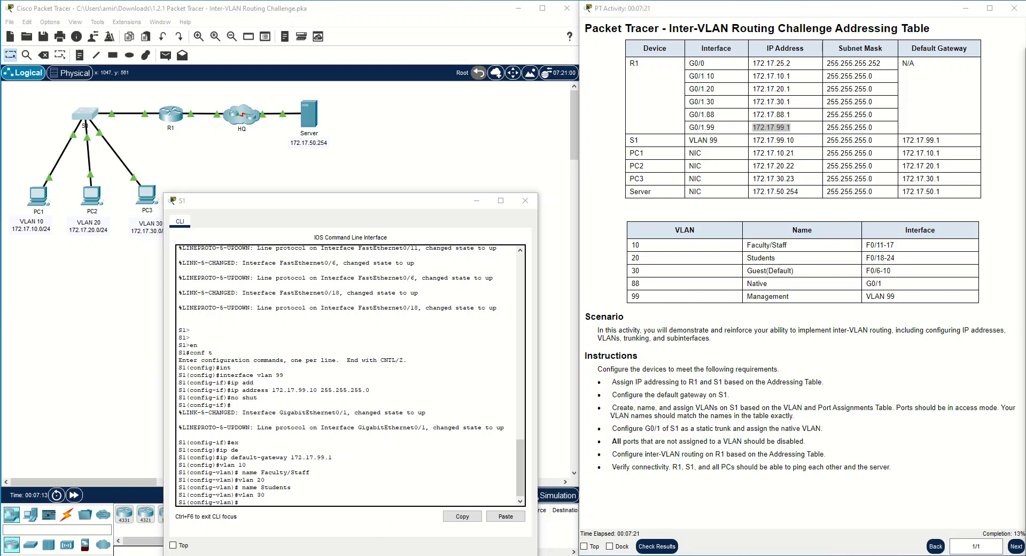
right_click(313, 521)
click(335, 525)
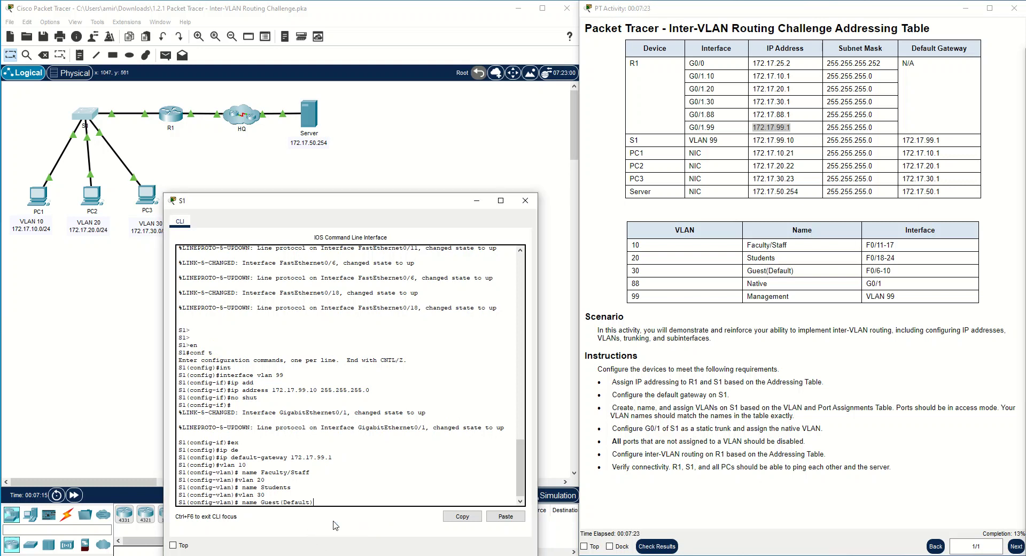
key(Return)
Create VLAN 88 on S1 and name it Native
text(vlan)#vlan 88)
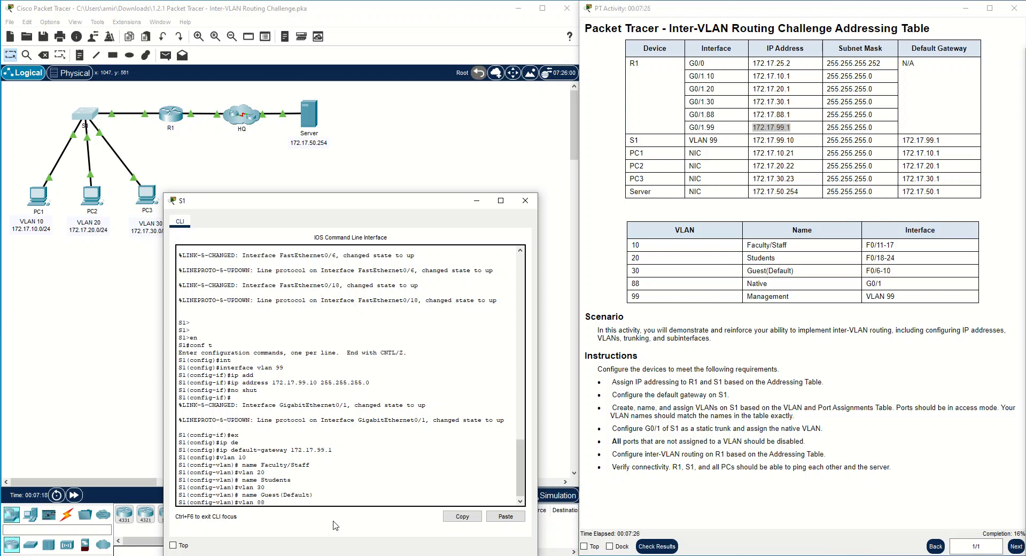
key(Return)
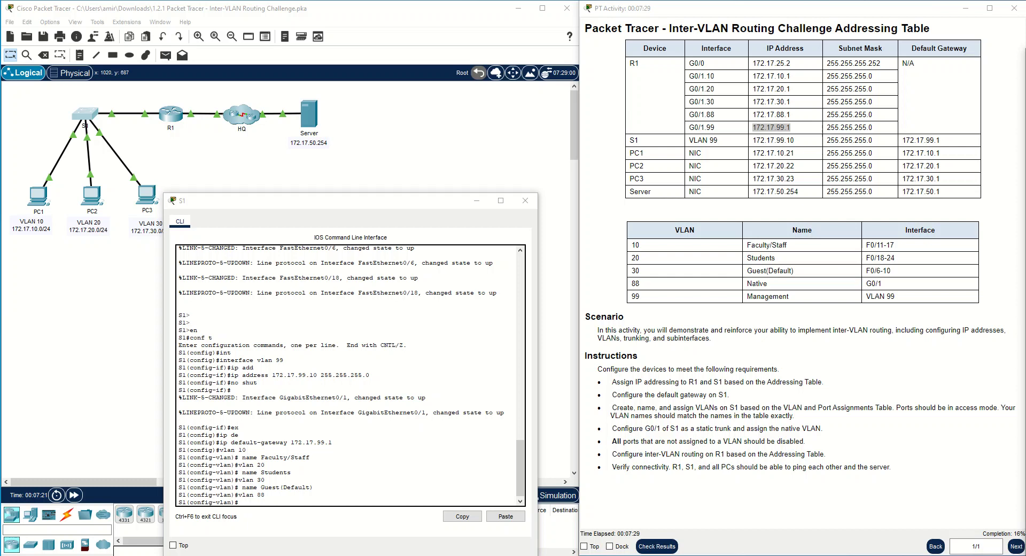
right_click(248, 504)
click(271, 521)
key(Return)
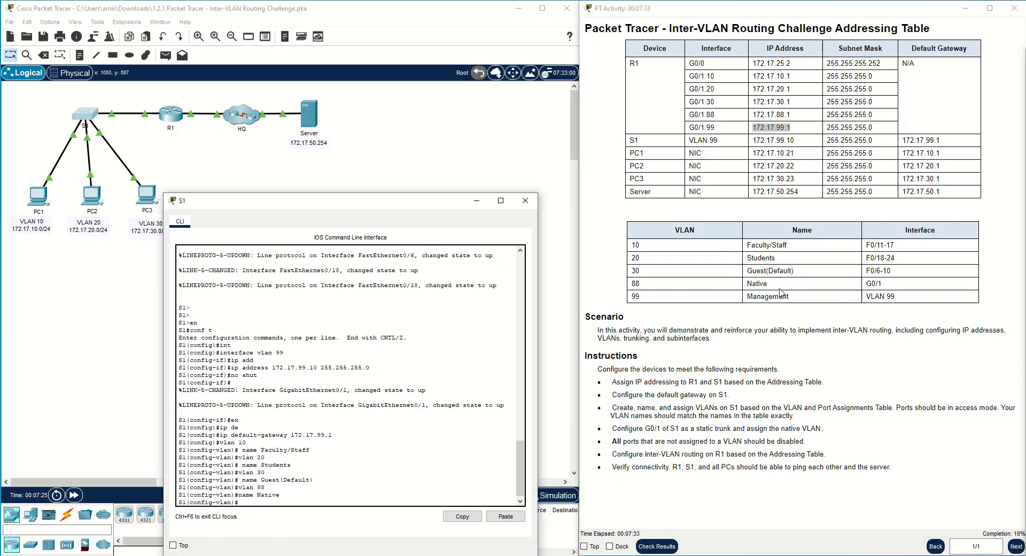
Create VLAN 99 on S1 and name it Management
text(vlan)
text( 99)
key(Return)
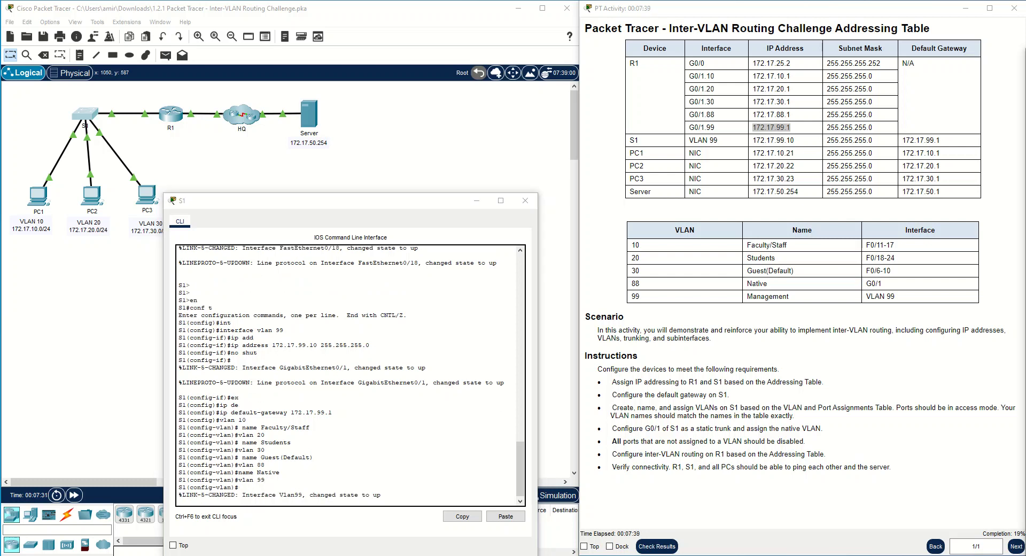
click(279, 502)
scroll(278, 502, up, 1)
scroll(278, 503, down, 1)
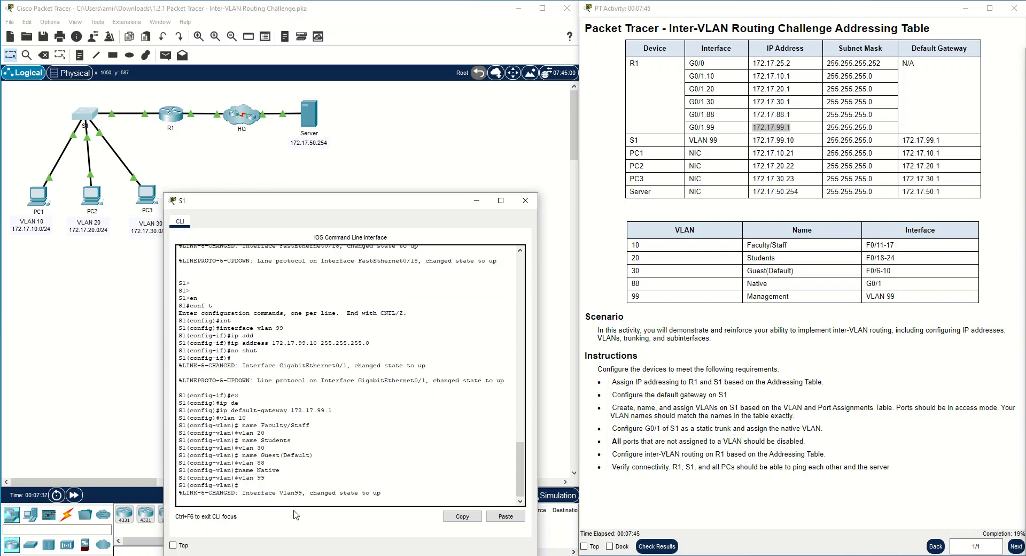
key(Return)
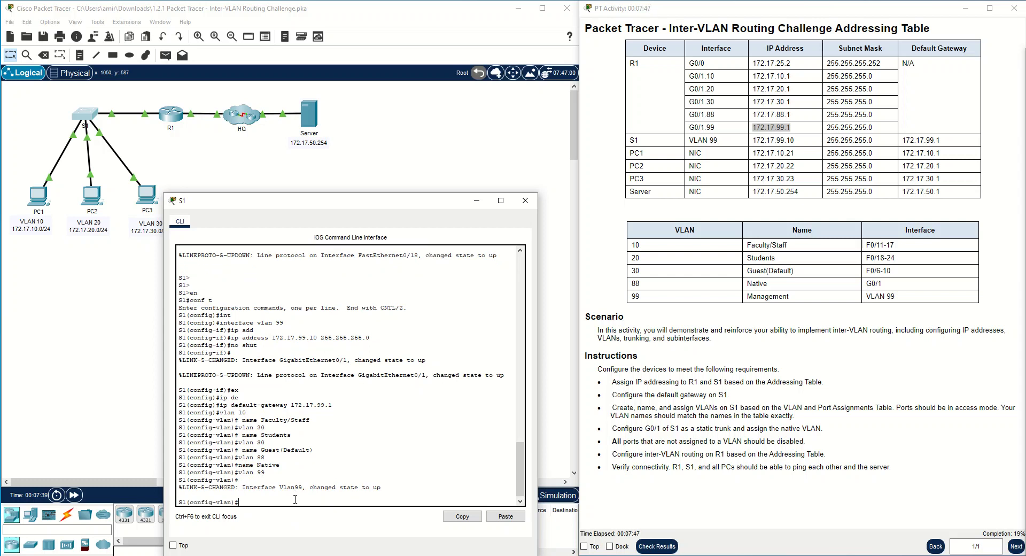
text(name Management)
key(Return)
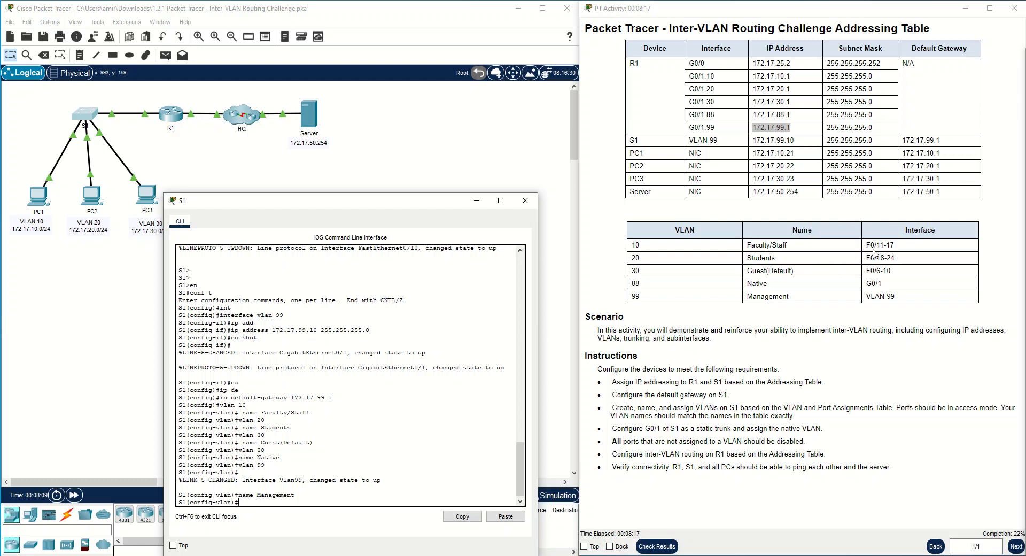
Leave VLAN configuration on S1 and set the interface range F0/11-17 to access mode
drag(912, 249, 867, 251)
drag(641, 244, 631, 245)
click(313, 505)
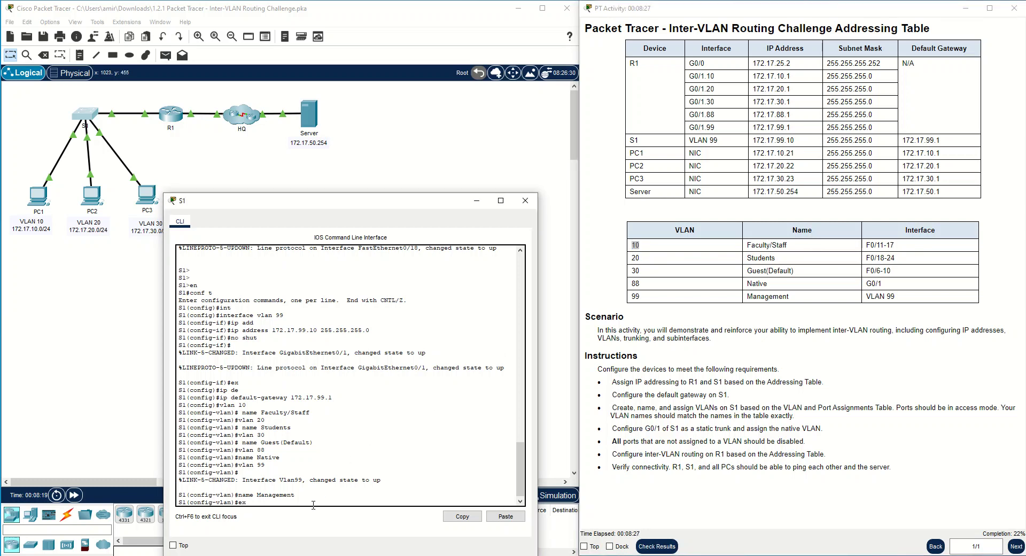
text(ex)
key(Return)
text(int)
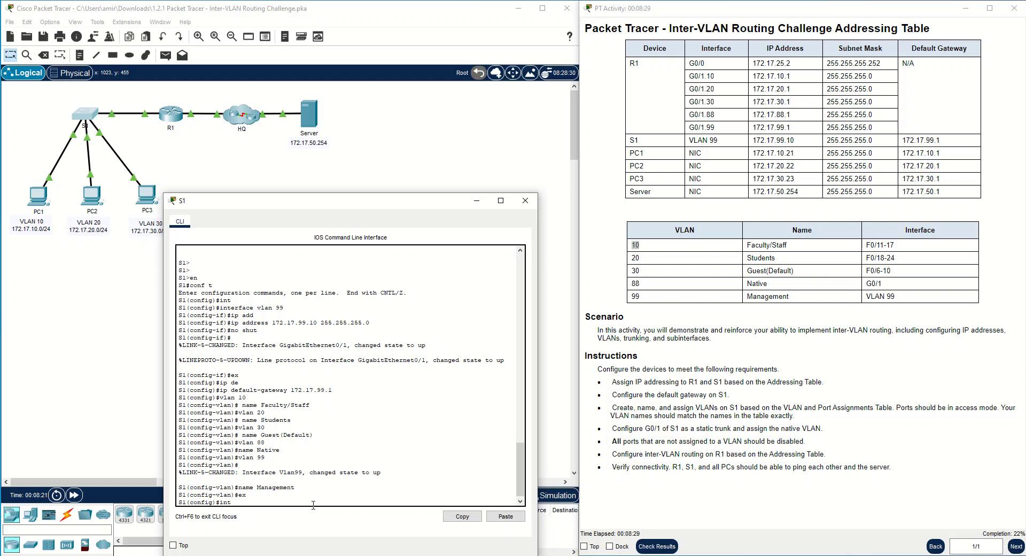
text( ra f0/11-17)
key(Return)
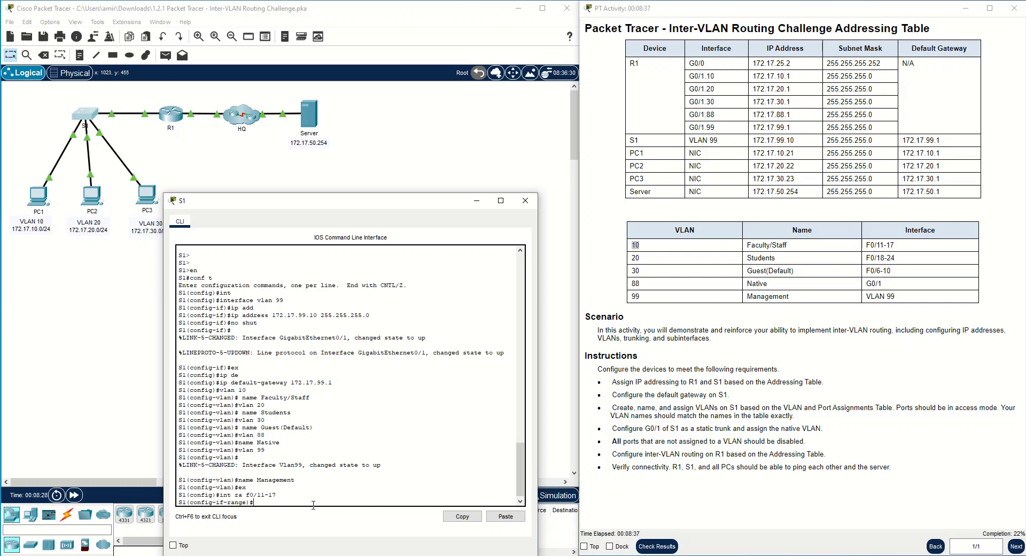
text(sw mod)
key(BackSpace)
key(BackSpace)
text(i)
key(Tab)
text(mod)
key(Tab)
text(ac)
key(Tab)
key(Return)
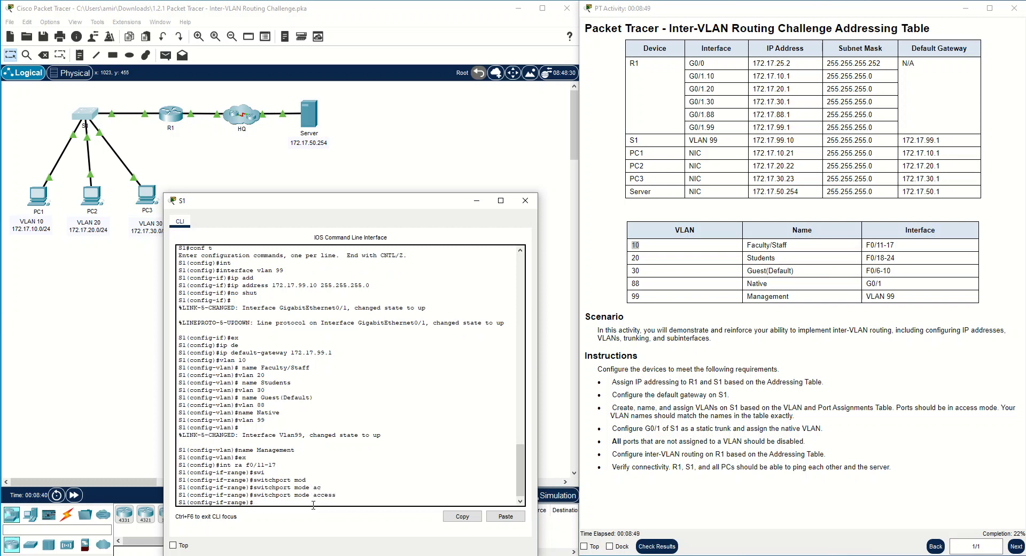
Assign the selected port range F0/11-17 to access VLAN 10
text(sw)
key(Tab)
text(acc)
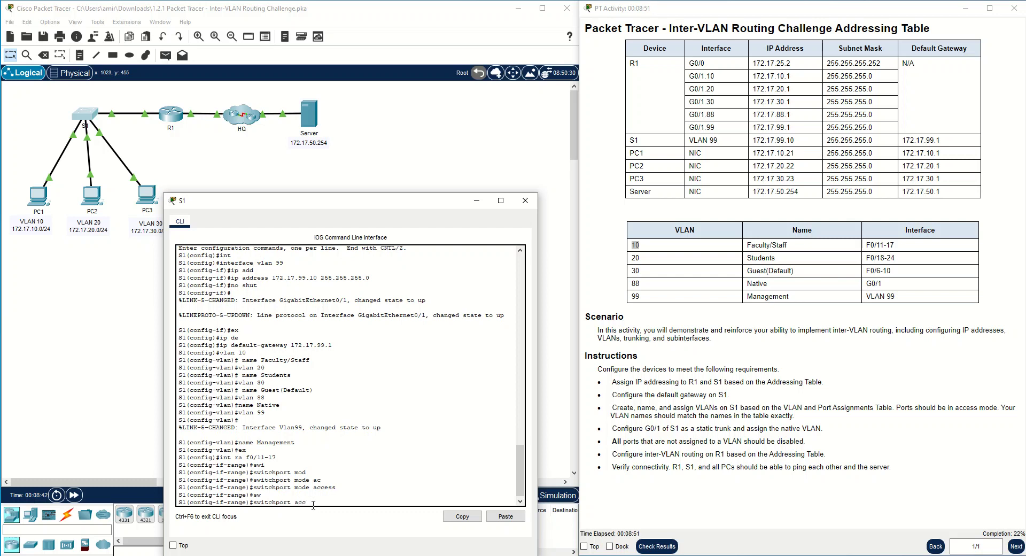
key(Tab)
text(vlan 10)
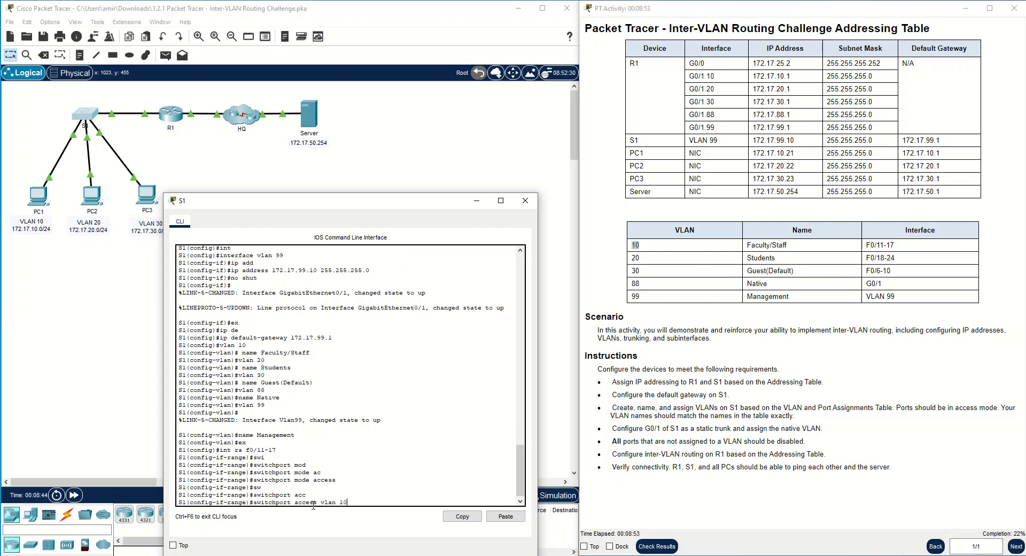
key(Return)
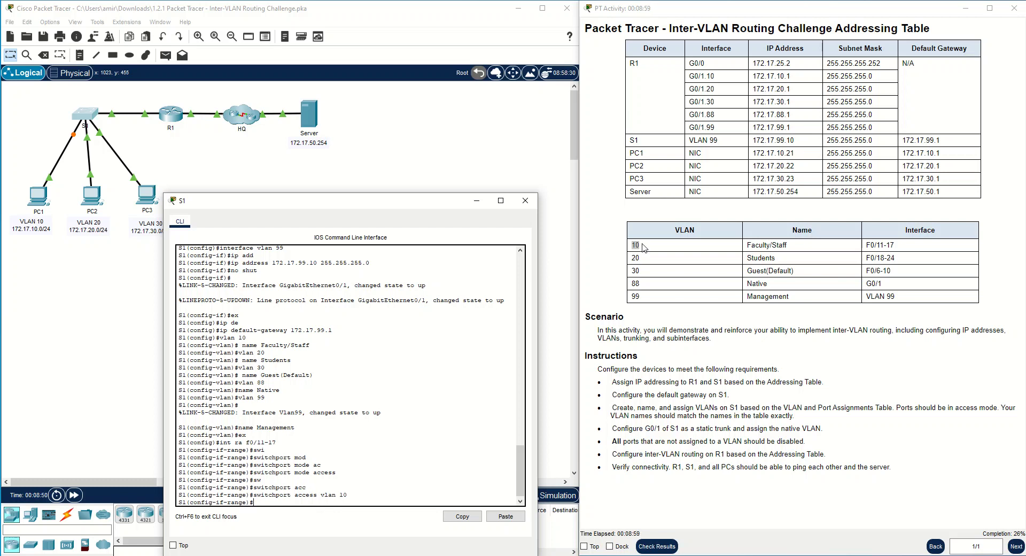
Set S1's interface range F0/18-24 to access mode and assign it to VLAN 20
text(int ra f0/18-24)
key(Return)
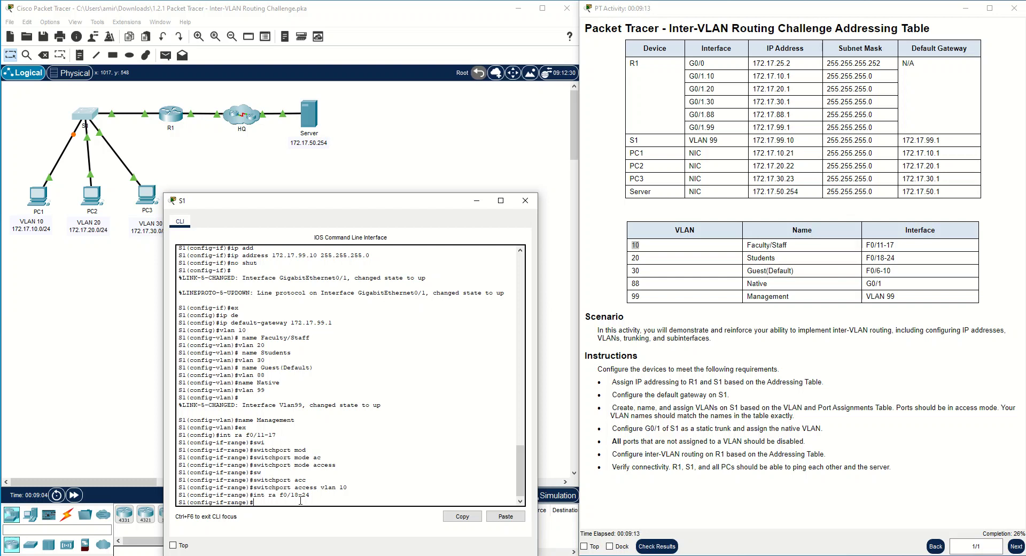
text(switchport mode access)
key(Return)
key(Up)
key(Up)
key(Up)
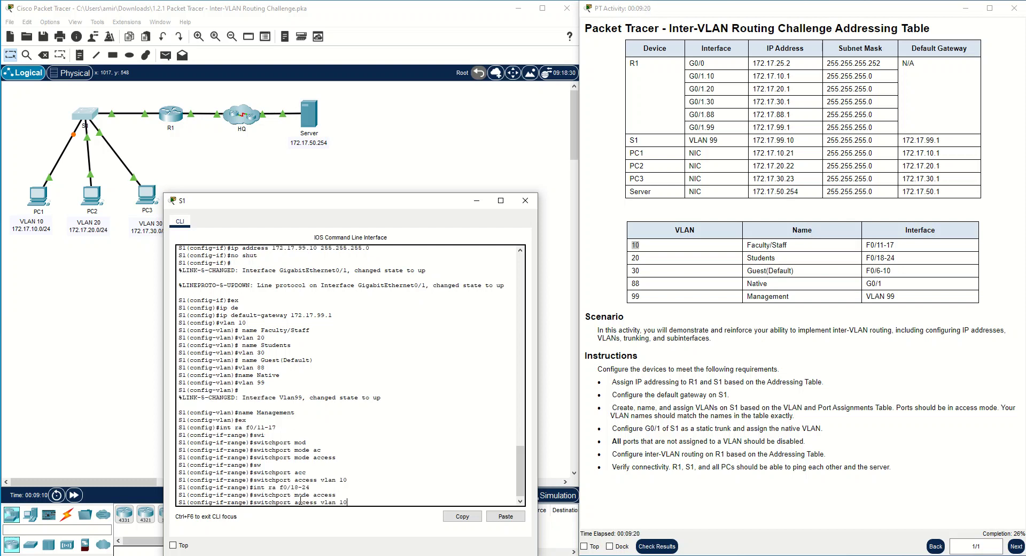
key(BackSpace)
key(BackSpace)
text(20)
key(Return)
Switch to S1's interface range F0/6-10 and set its ports to access mode
key(Up)
key(Up)
key(Up)
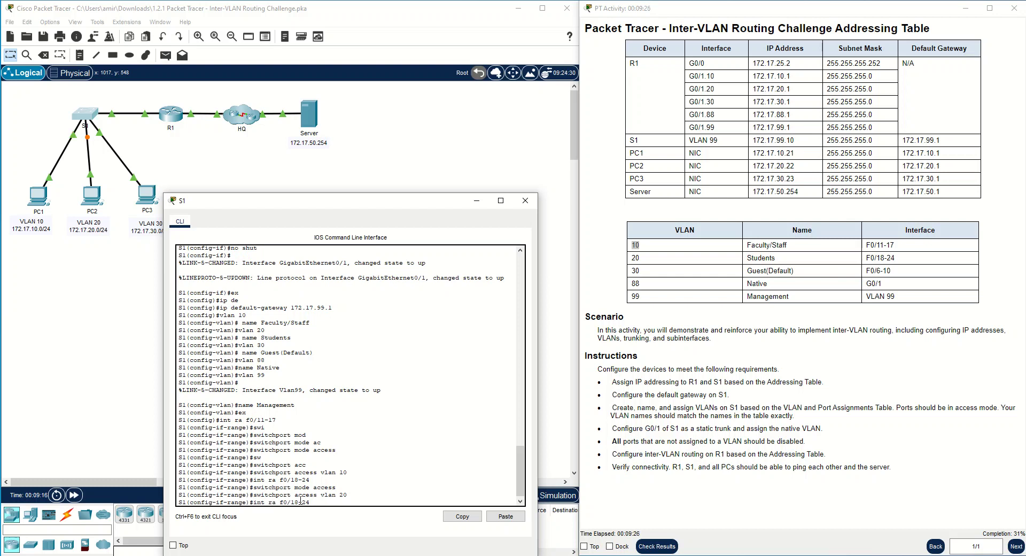
key(BackSpace)
key(BackSpace)
text(6)
key(BackSpace)
key(BackSpace)
text(10)
key(Return)
text(switchport mode access)
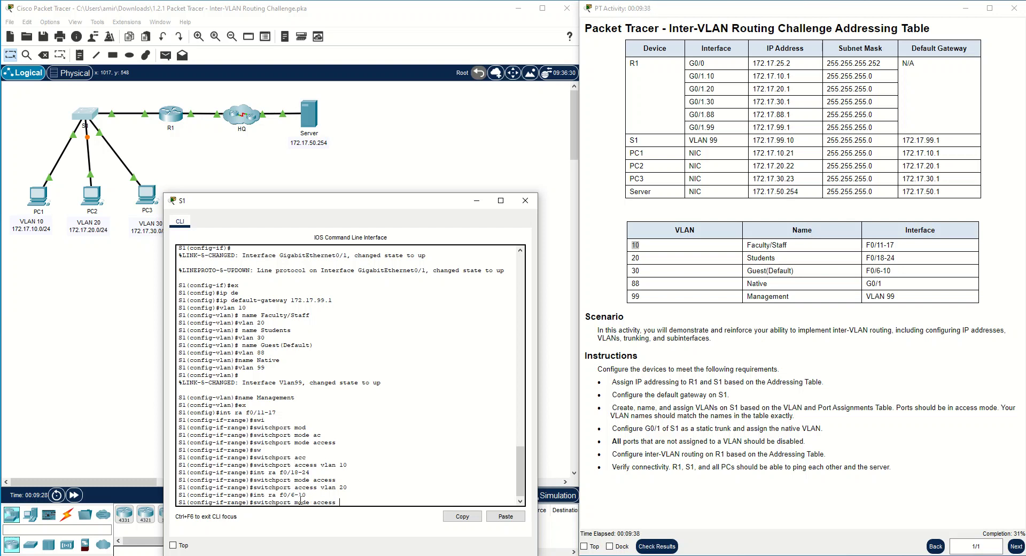
key(Return)
Assign the selected port range F0/6-10 to access VLAN 30
key(Up)
key(Up)
key(Up)
key(BackSpace)
key(BackSpace)
text(30)
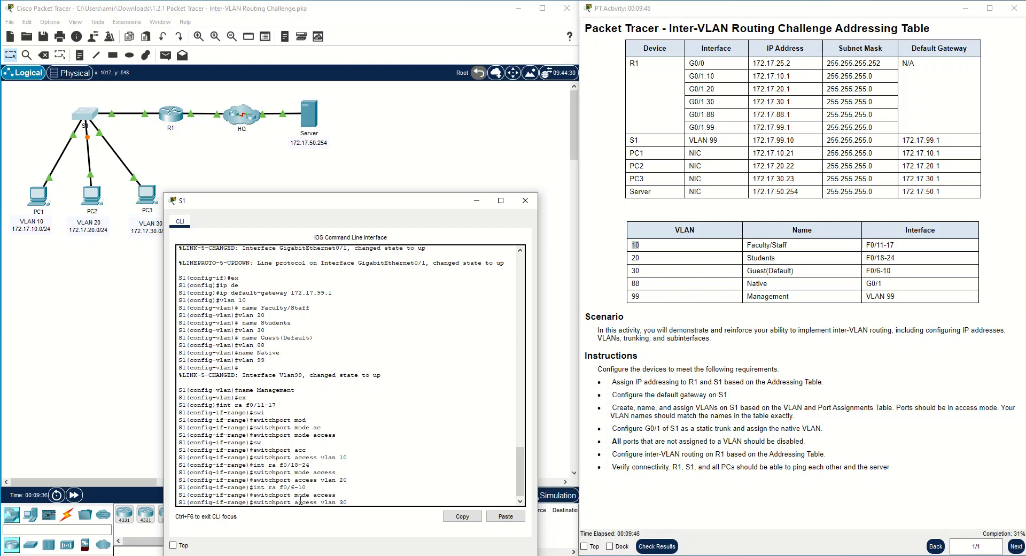
key(Return)
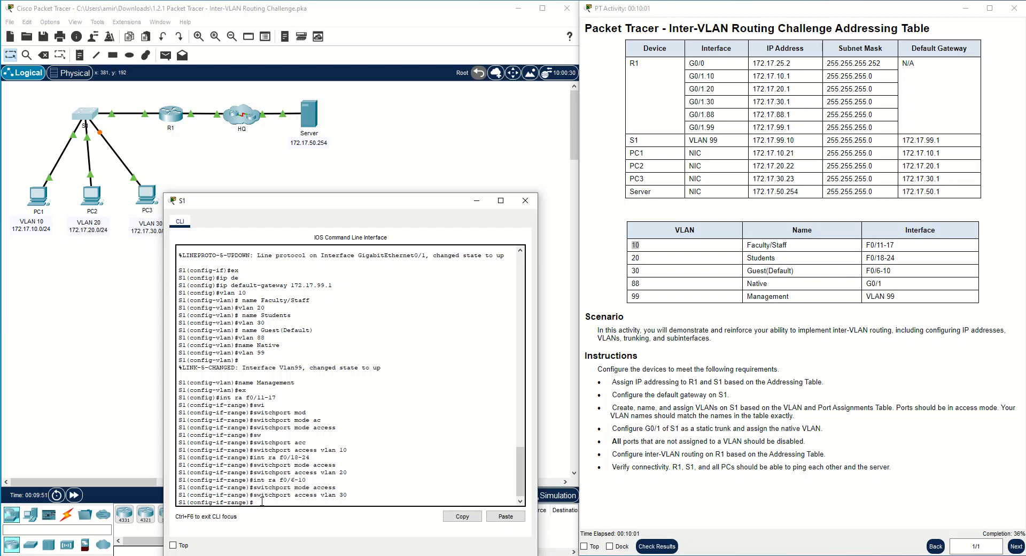
Configure interface G0/1 on S1 as a static trunk port
text(int g0/1)
key(Return)
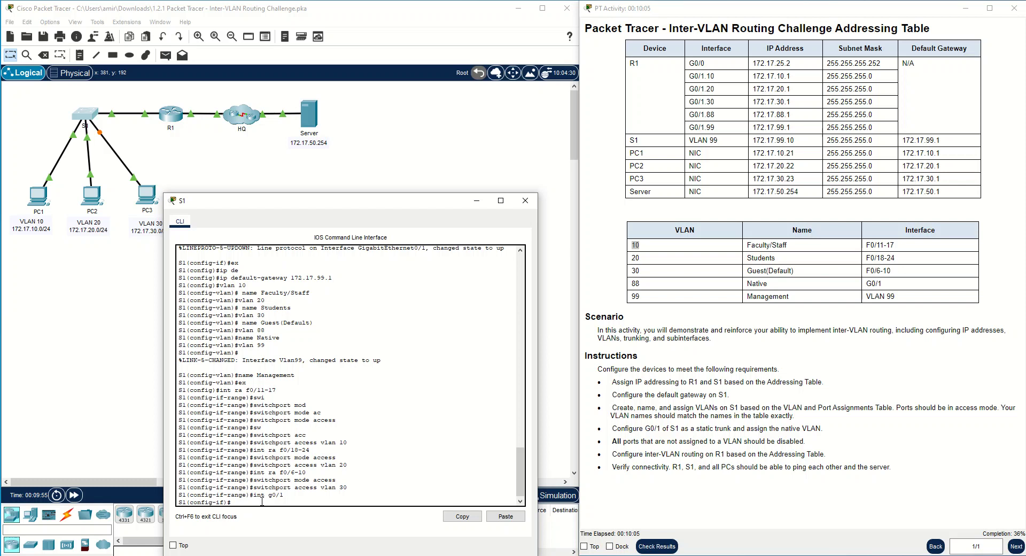
text(sw)
key(Tab)
text(n)
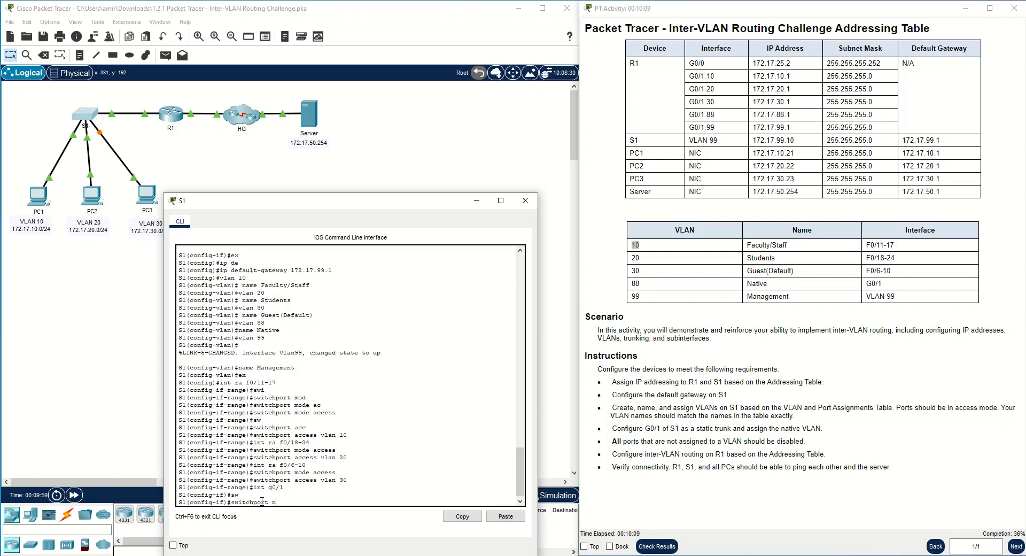
key(BackSpace)
text(mode)
key(Tab)
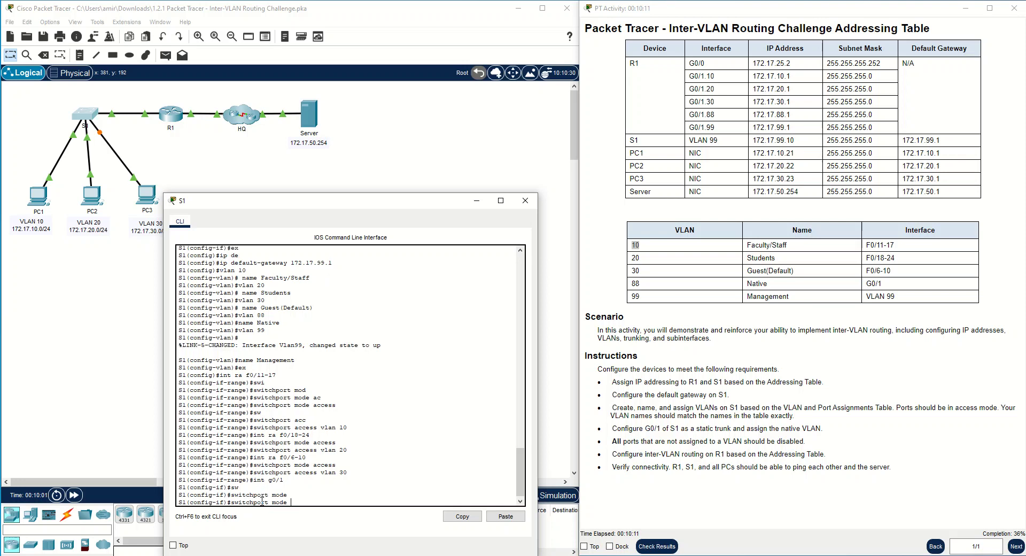
text(tr)
key(Tab)
key(Return)
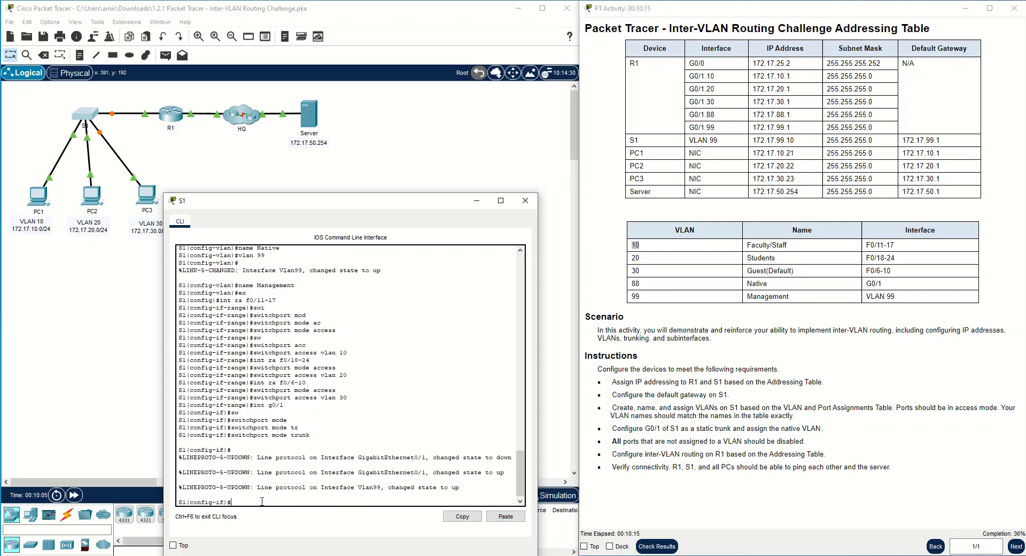
Assign VLAN 88 as the native VLAN of S1's G0/1 trunk
text(sw)
key(Tab)
text(tr)
key(Tab)
text(nati)
key(Tab)
text(vl)
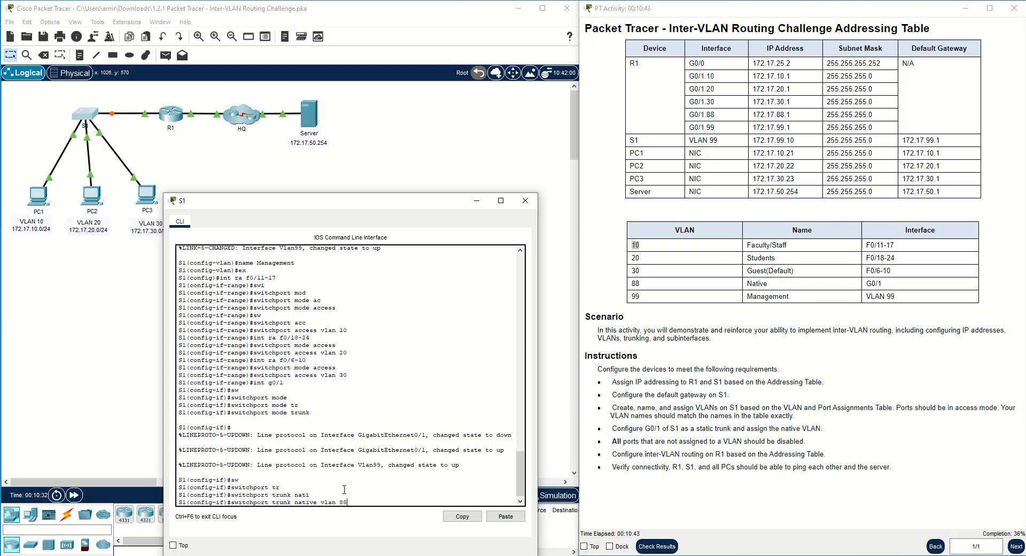
key(Return)
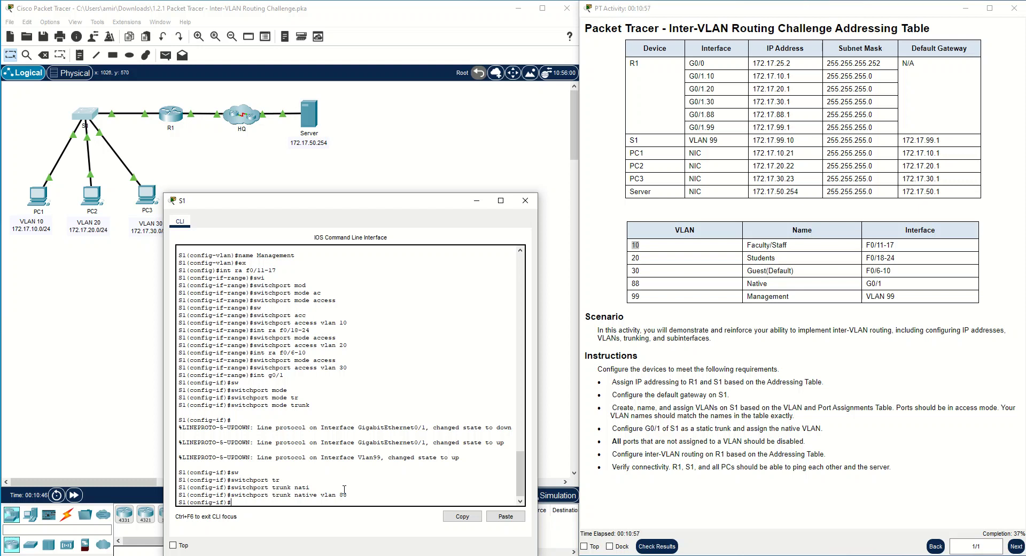
Shut down S1's unassigned ports F0/1-5 and G0/2 as one interface range
text(nt ra)
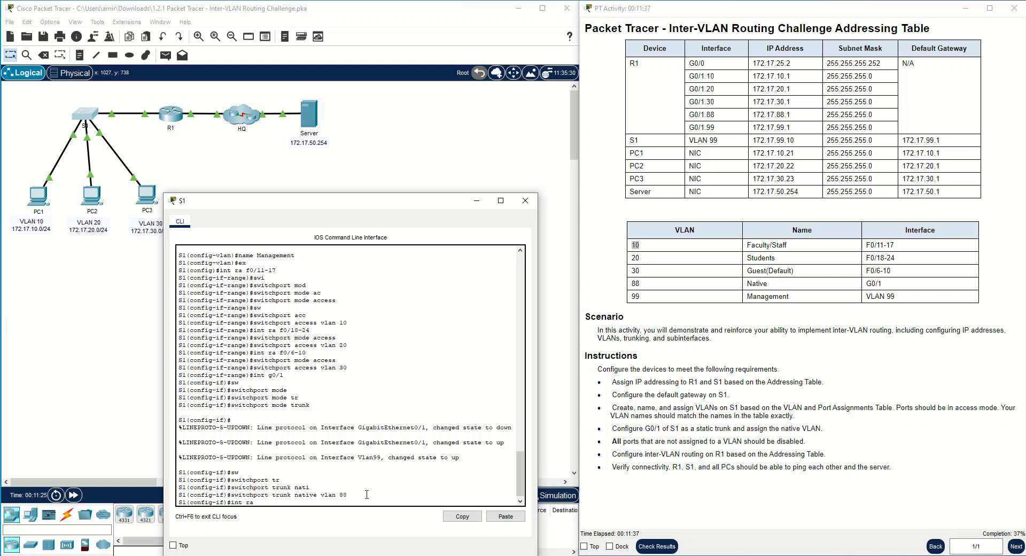
key(Tab)
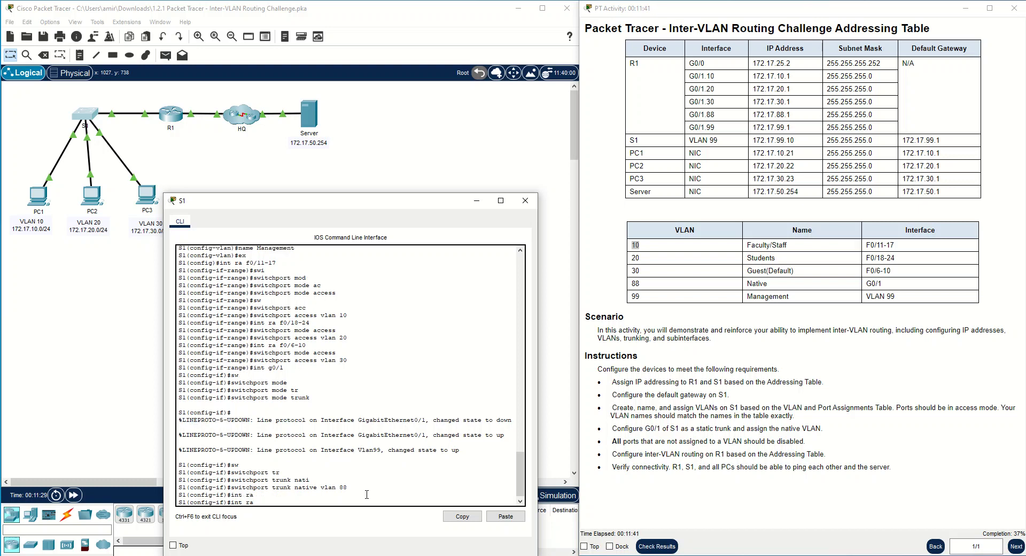
text(f0/1-5, g0/2)
key(Return)
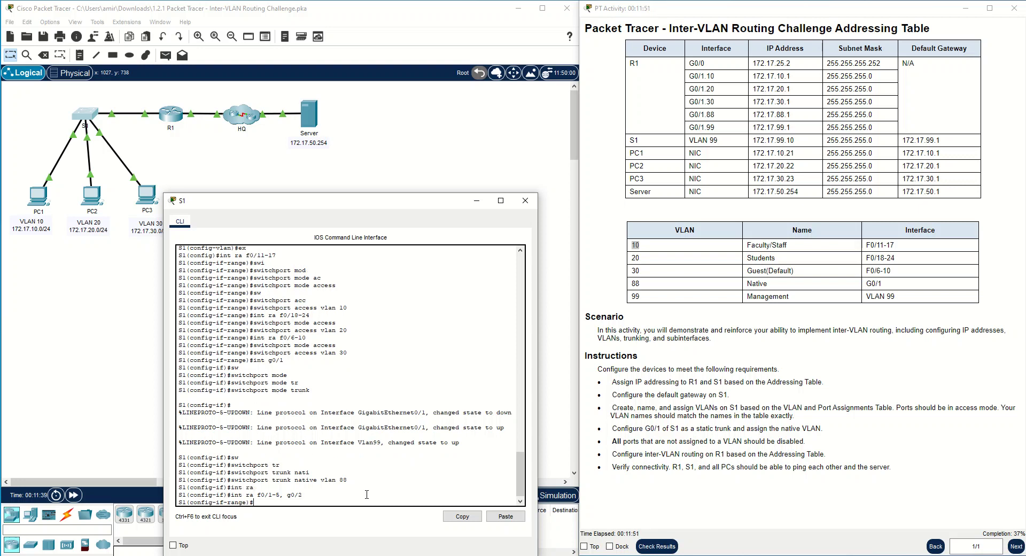
text(shut)
key(Return)
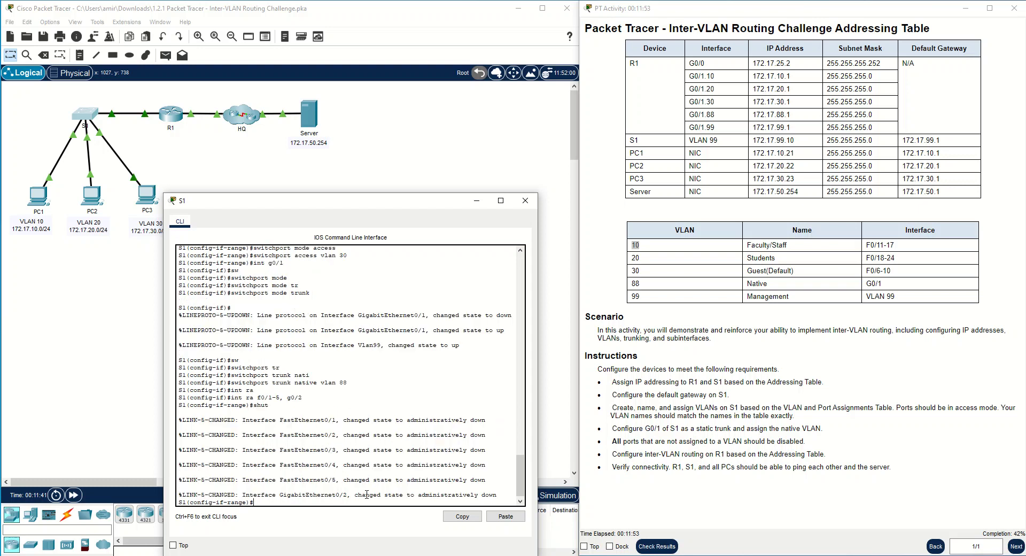
End the configuration session on S1 and return to privileged EXEC mode
drag(467, 420, 507, 498)
click(372, 486)
text(end)
key(Return)
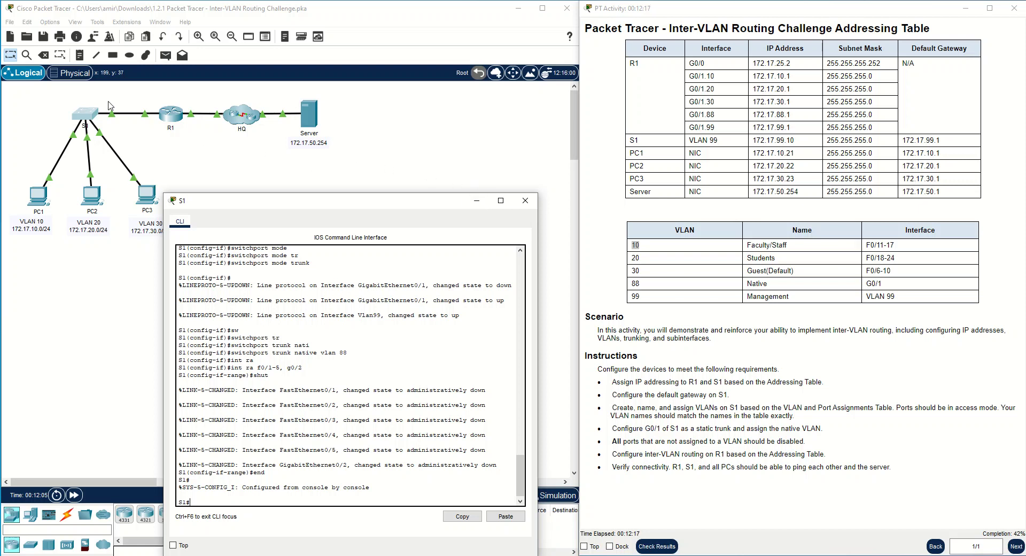
Minimize S1's window, open R1's command line and place its window clear of the instructions
click(476, 201)
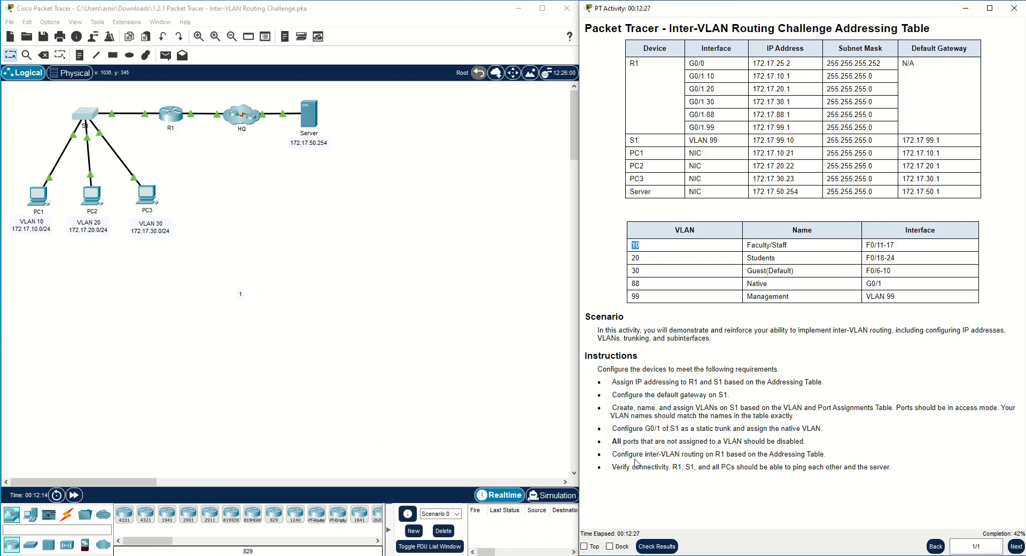
click(175, 119)
drag(503, 98, 257, 139)
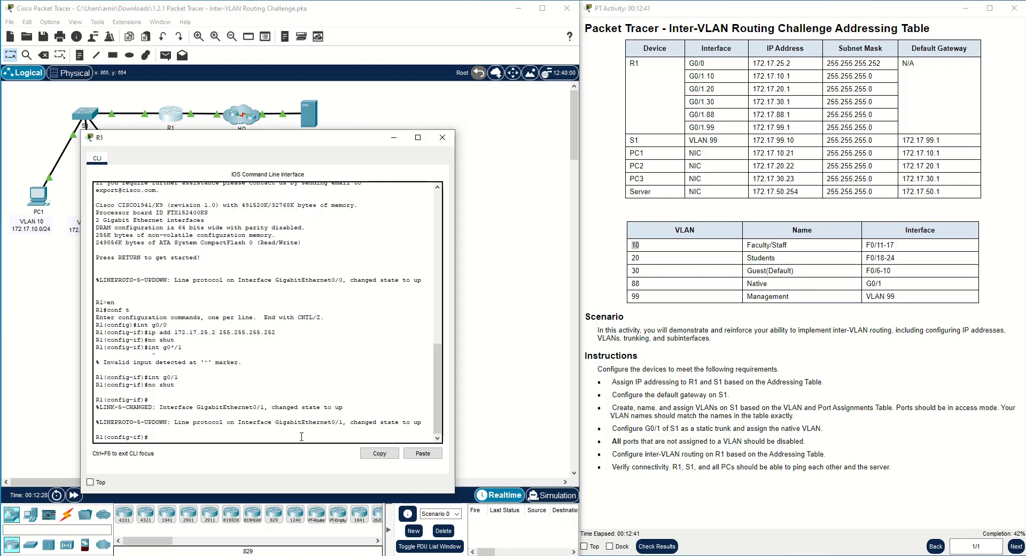
Exit the G0/1 interface configuration on R1 and move its command-line window clear of the topology
key(BackSpace)
text(xit)
key(Return)
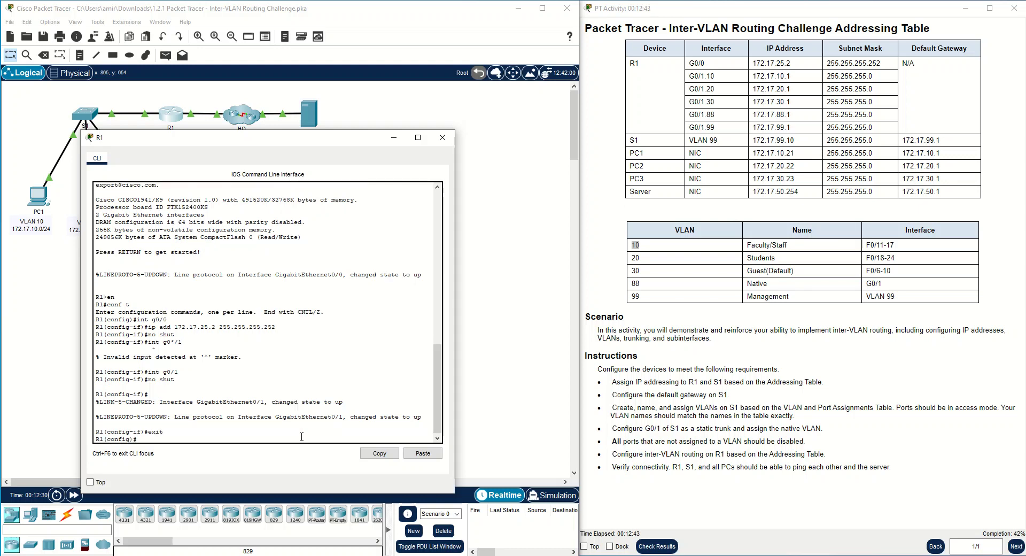
drag(321, 142, 330, 254)
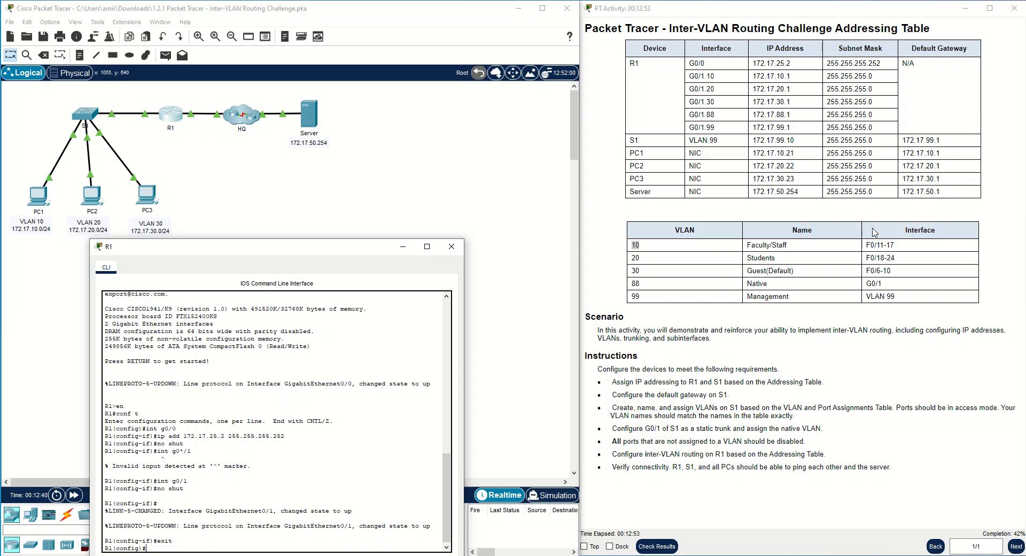
Create subinterface G0/1.10 on R1 and enter its configuration mode
drag(801, 128, 688, 78)
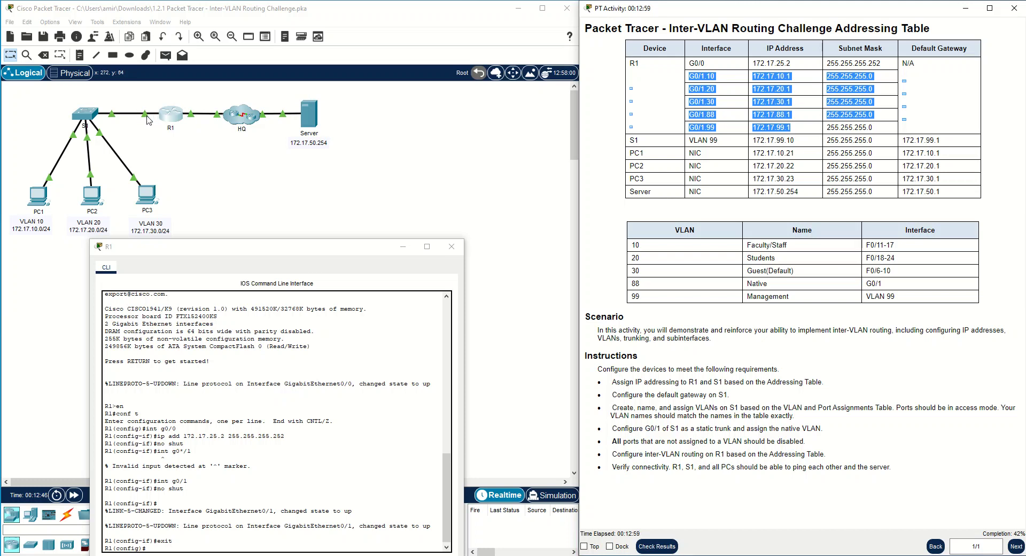
click(182, 549)
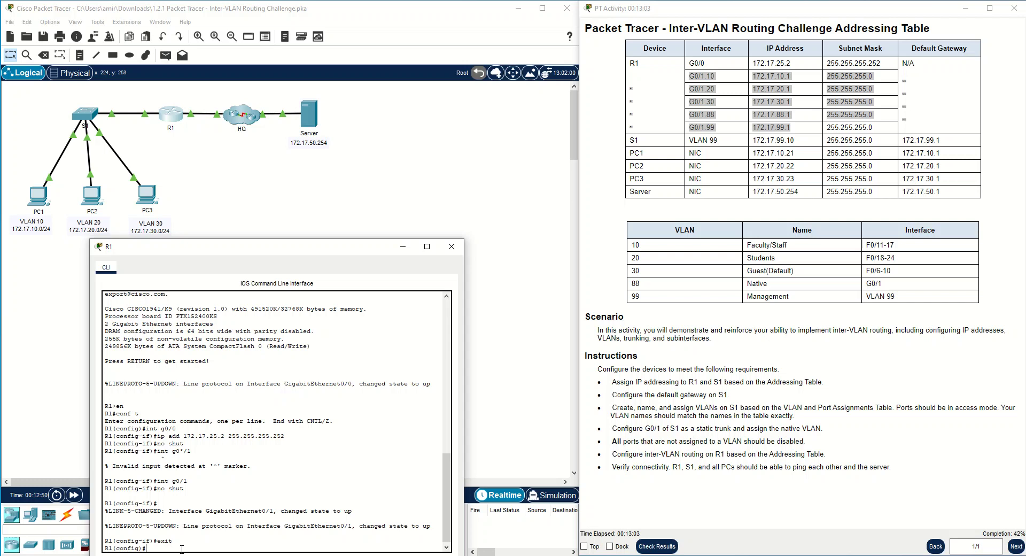
text(nt g0/1.10)
key(Return)
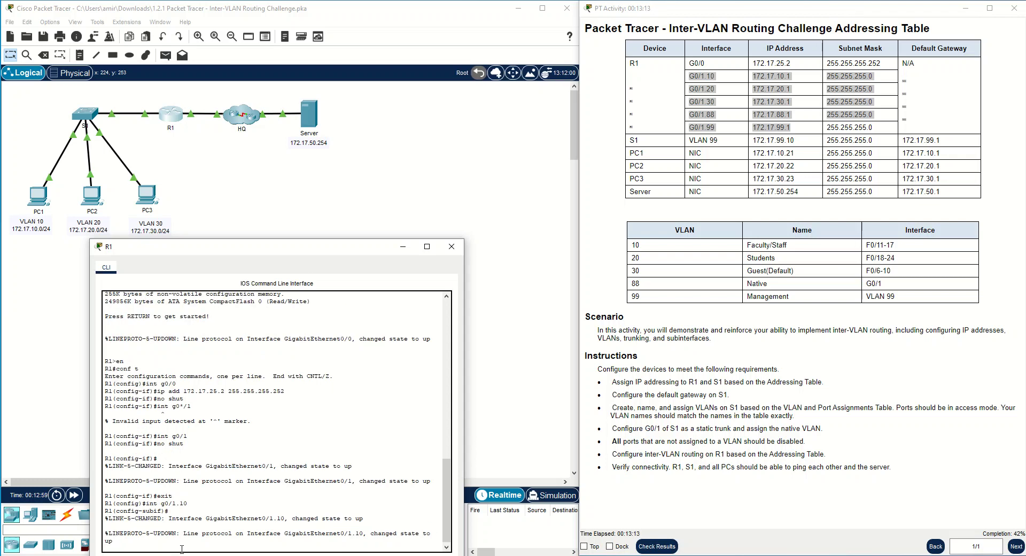
key(Return)
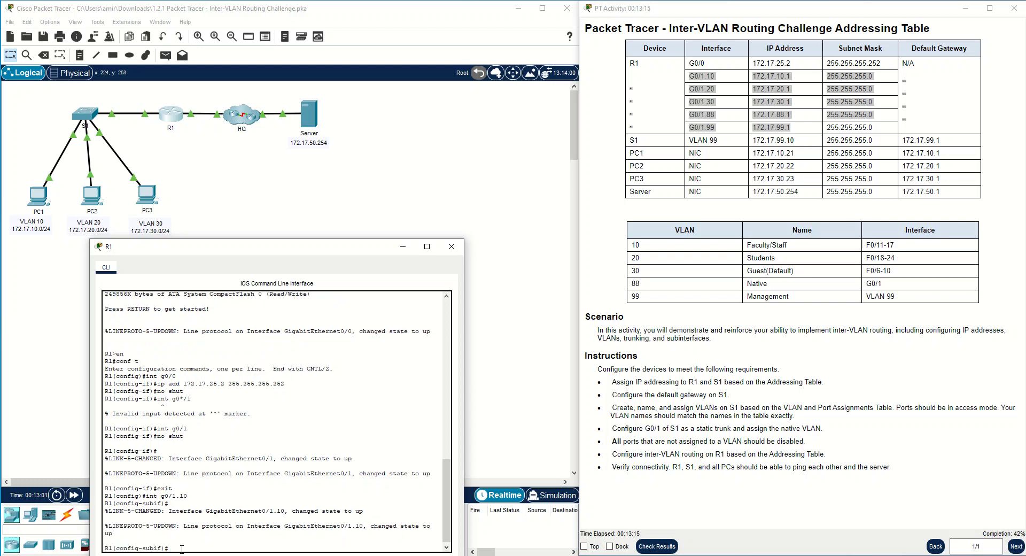
Set dot1Q encapsulation for VLAN 10 on R1's subinterface G0/1.10
drag(300, 513, 364, 511)
click(308, 553)
text(n)
key(Tab)
text(do)
key(Tab)
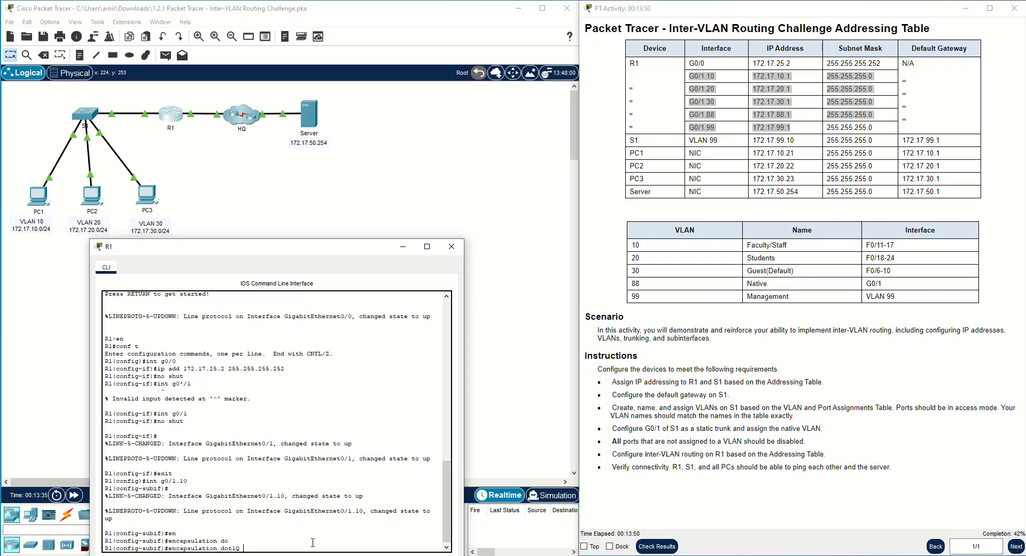
text(10)
key(Return)
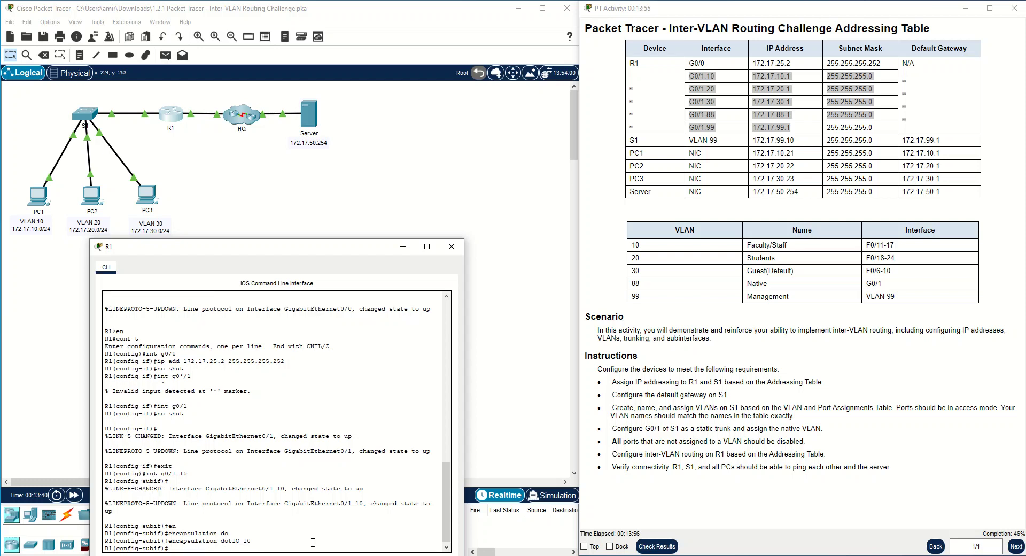
Assign IP address 172.17.10.1 with mask 255.255.255.0 to R1's subinterface G0/1.10
text(ip add)
key(Tab)
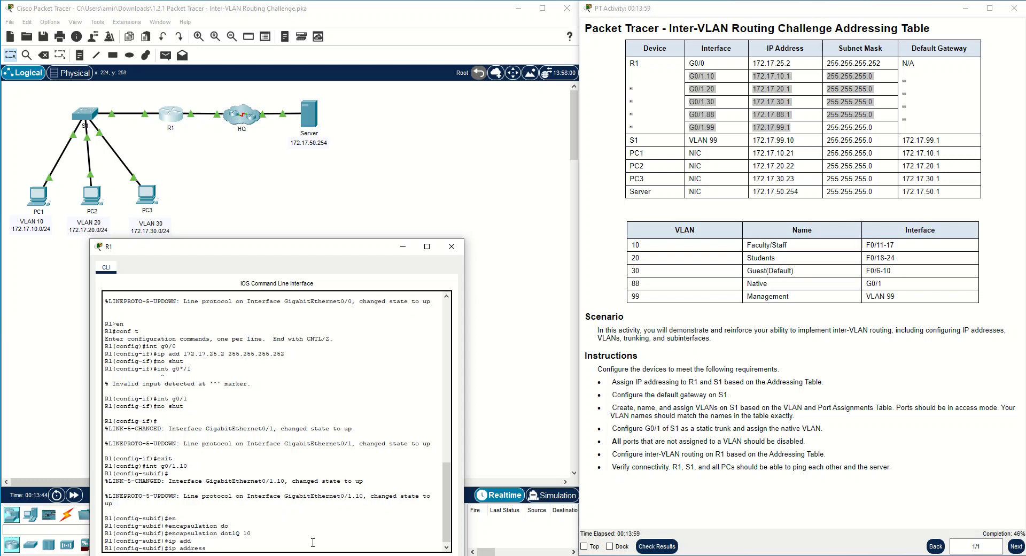
text(172.17.10.1 255.255.255.0)
click(708, 77)
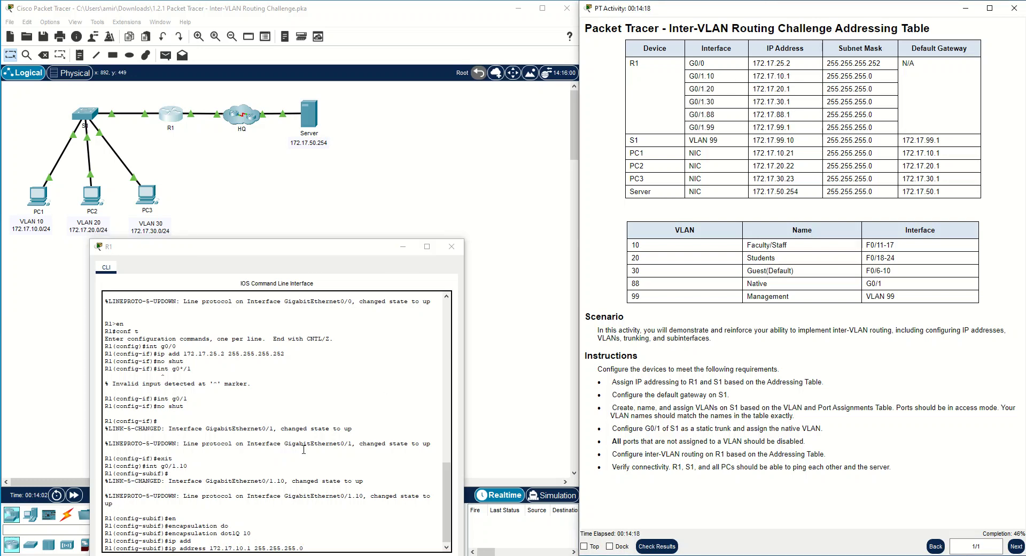
click(311, 547)
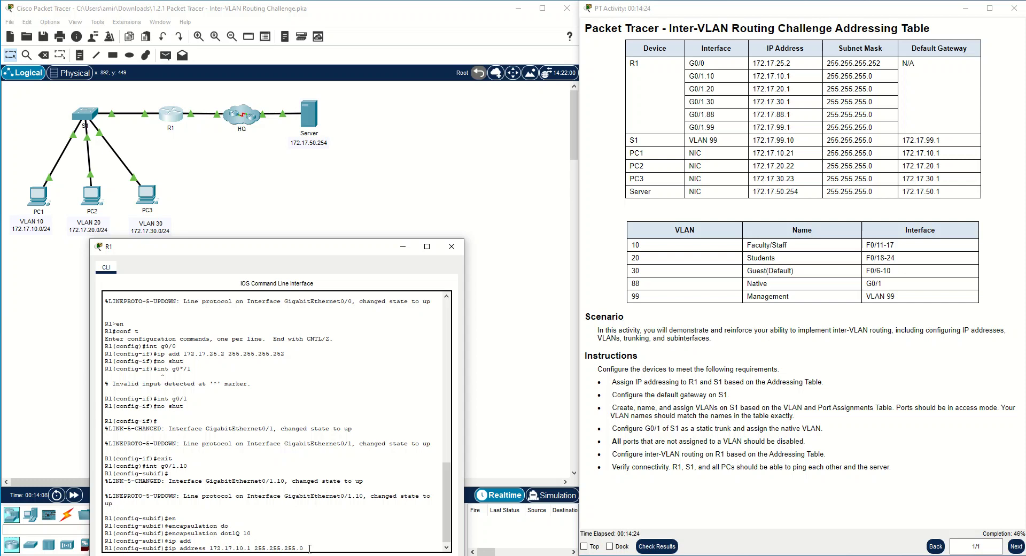
key(Return)
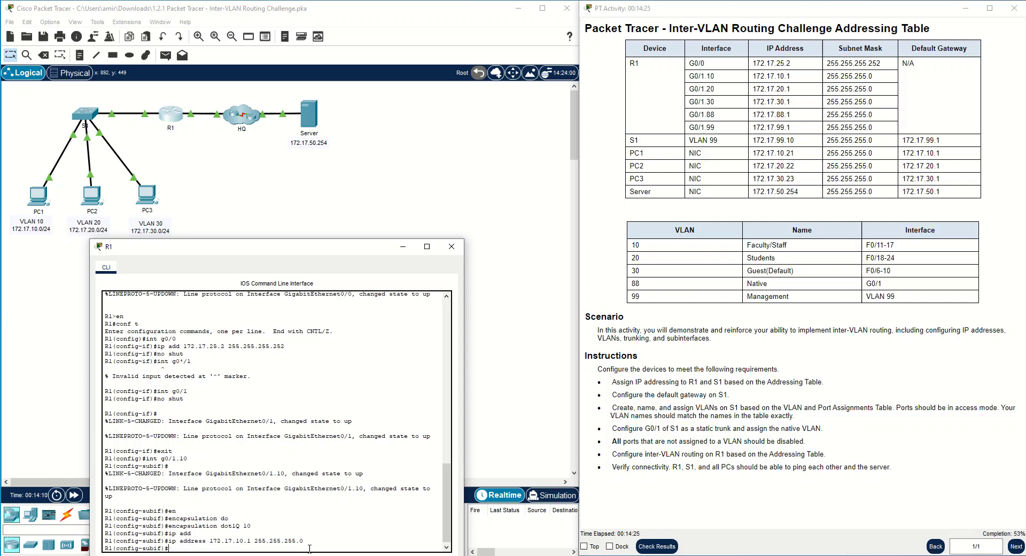
Create subinterface G0/1.20 on R1 and set its dot1Q encapsulation to VLAN 20
text(int g0/1.1020)
key(Return)
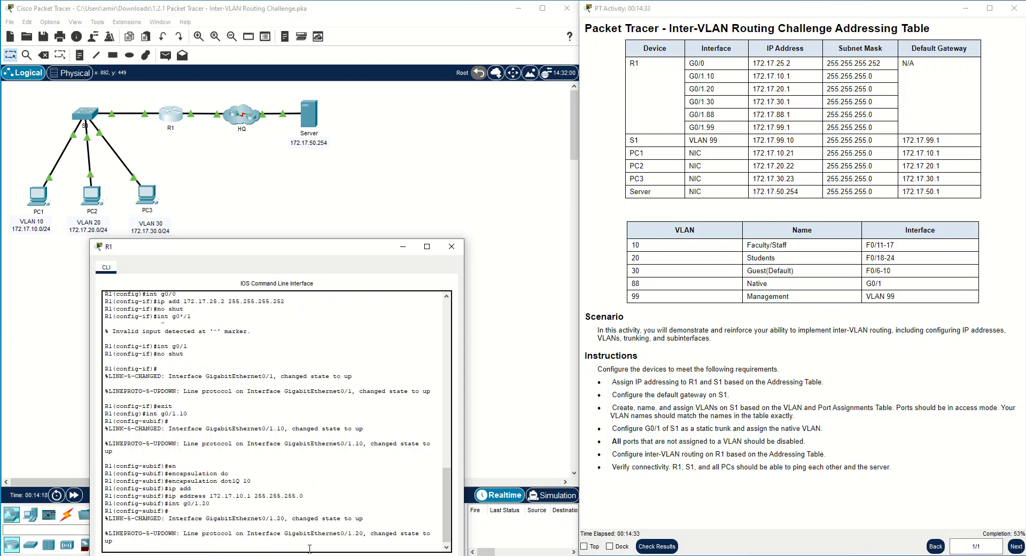
key(Up)
key(Up)
key(Up)
key(Up)
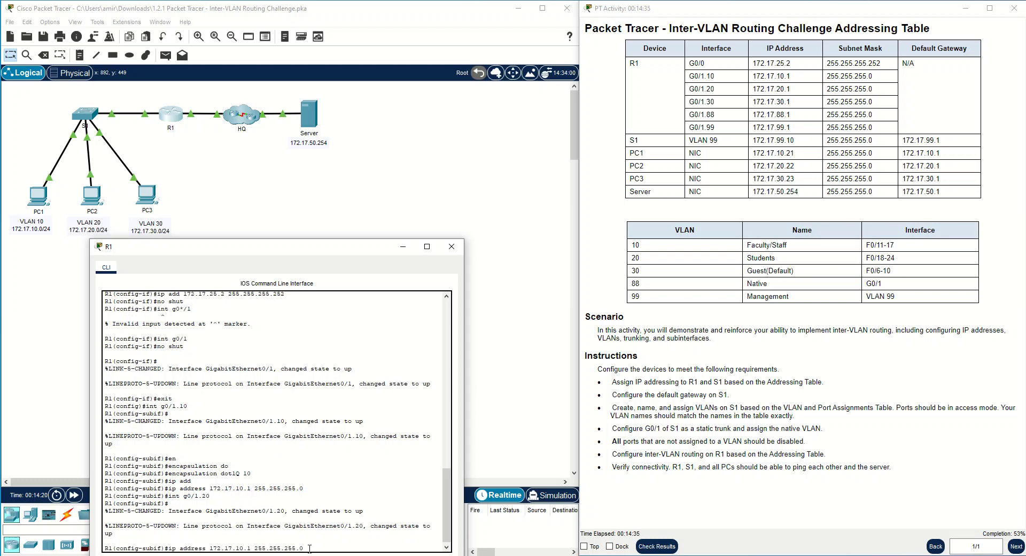
text(20)
key(Return)
Assign IP address 172.17.20.1 with mask 255.255.255.0 to R1's subinterface G0/1.20
key(Up)
key(Up)
key(Up)
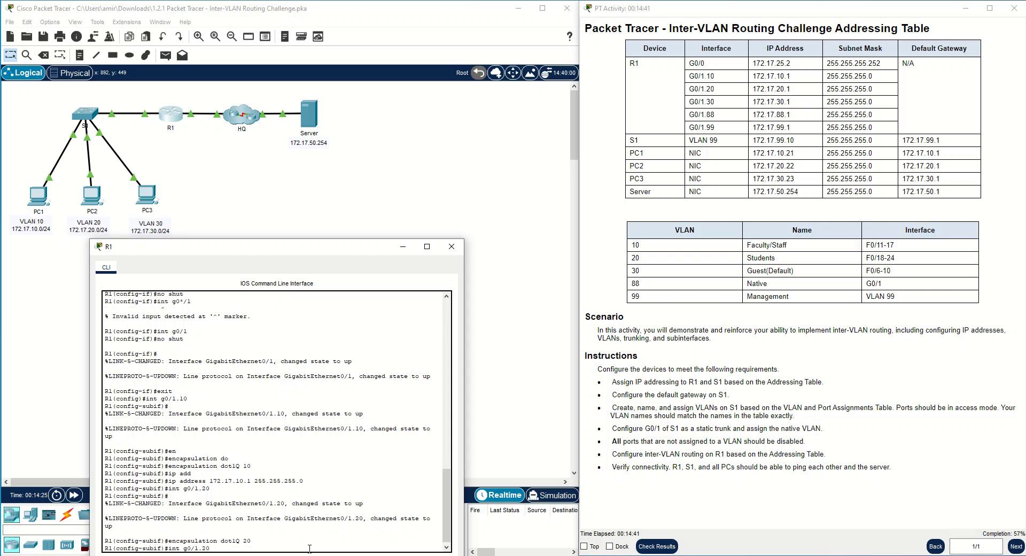
key(BackSpace)
text(2)
key(Return)
Create subinterface G0/1.30 on R1 and enter its configuration mode
key(Up)
key(Up)
key(Up)
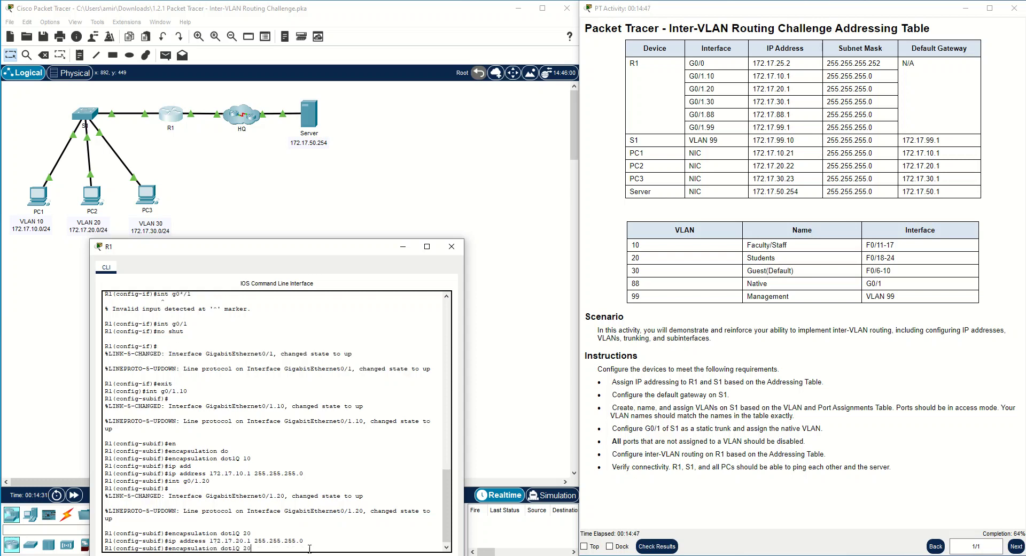
key(BackSpace)
key(BackSpace)
text(30)
key(Return)
Set dot1Q encapsulation for VLAN 30 on R1's subinterface G0/1.30
key(Up)
key(Up)
key(Up)
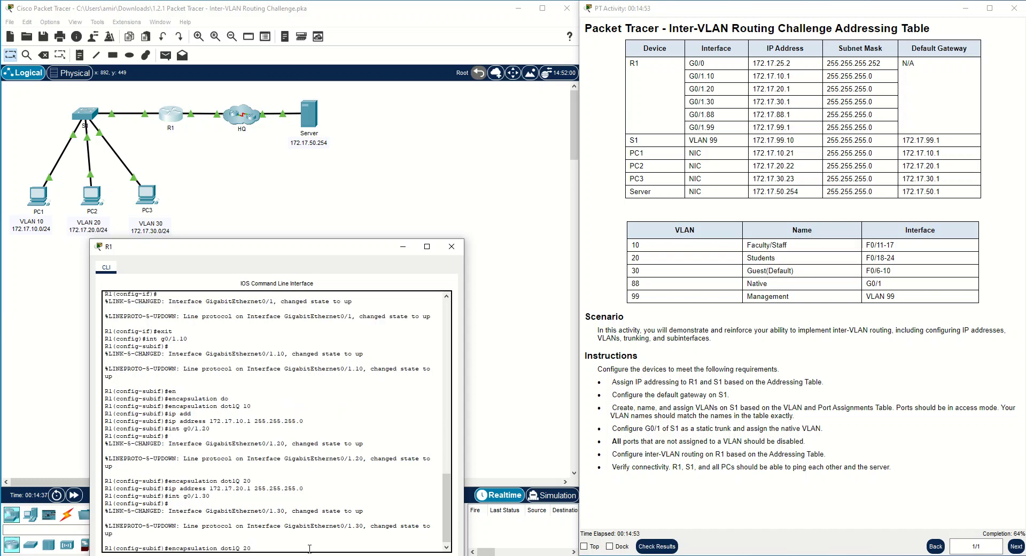
key(BackSpace)
key(BackSpace)
key(BackSpace)
text(30)
key(Return)
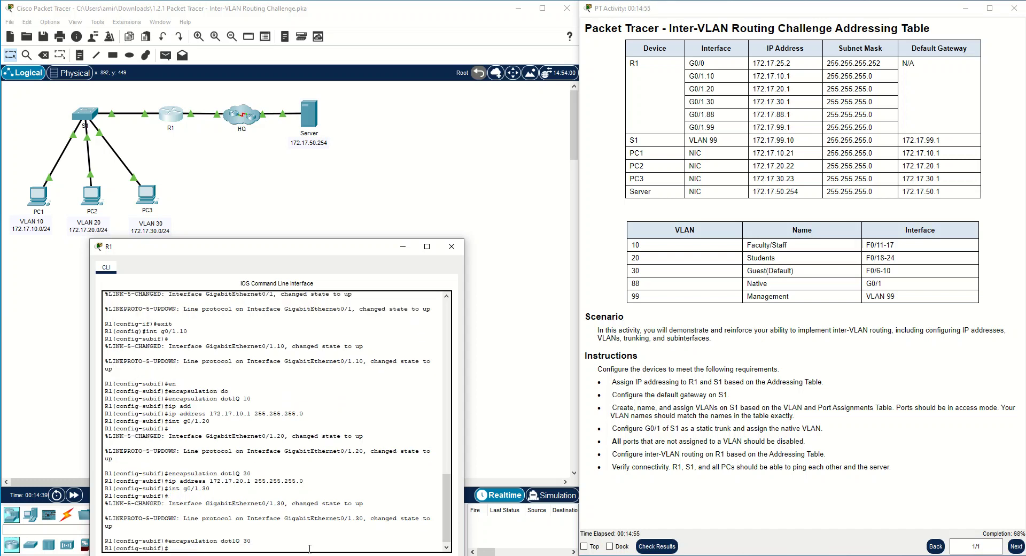
Try to assign IP address 172.17.20.1 with mask 255.255.255.0 to subinterface G0/1.30
key(Up)
key(Up)
key(Up)
key(Left)
key(Left)
key(Left)
key(Left)
key(Left)
key(Left)
key(Left)
key(Left)
key(Left)
key(BackSpace)
text(3)
key(Return)
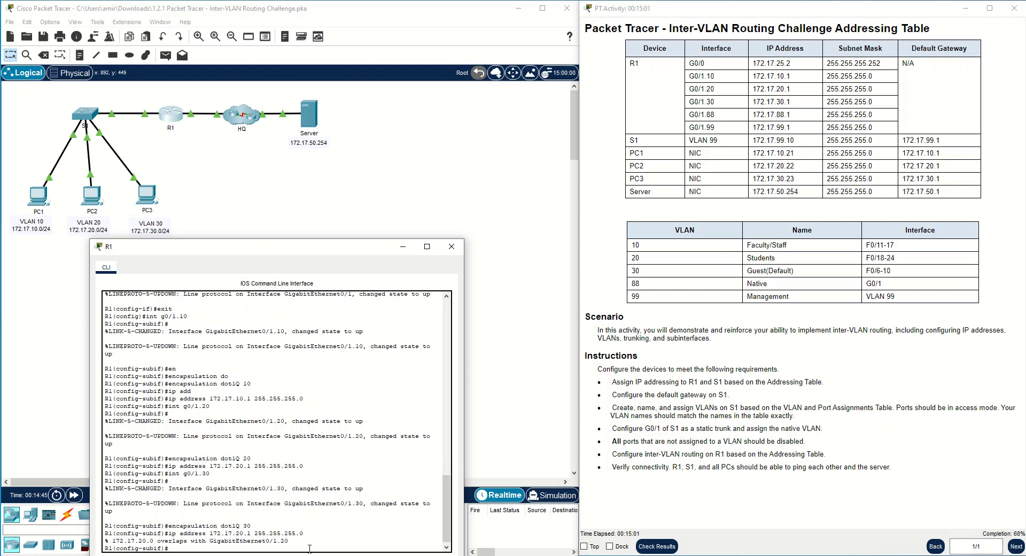
Assign IP address 172.17.30.1 with mask 255.255.255.0 to R1's subinterface G0/1.30
key(Up)
key(BackSpace)
key(BackSpace)
text(30)
key(Return)
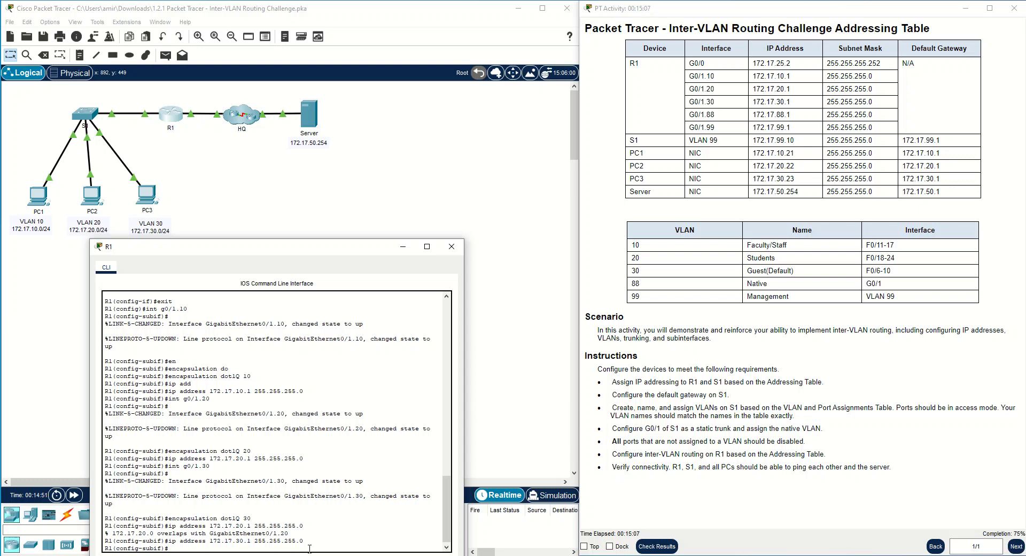
Create subinterface G0/1.88 on R1 and enter its configuration mode
key(Up)
key(Up)
key(Up)
key(BackSpace)
key(BackSpace)
text(88)
key(Return)
Set dot1Q encapsulation for VLAN 88 on R1's subinterface G0/1.88
key(Up)
key(Up)
key(Up)
key(BackSpace)
key(BackSpace)
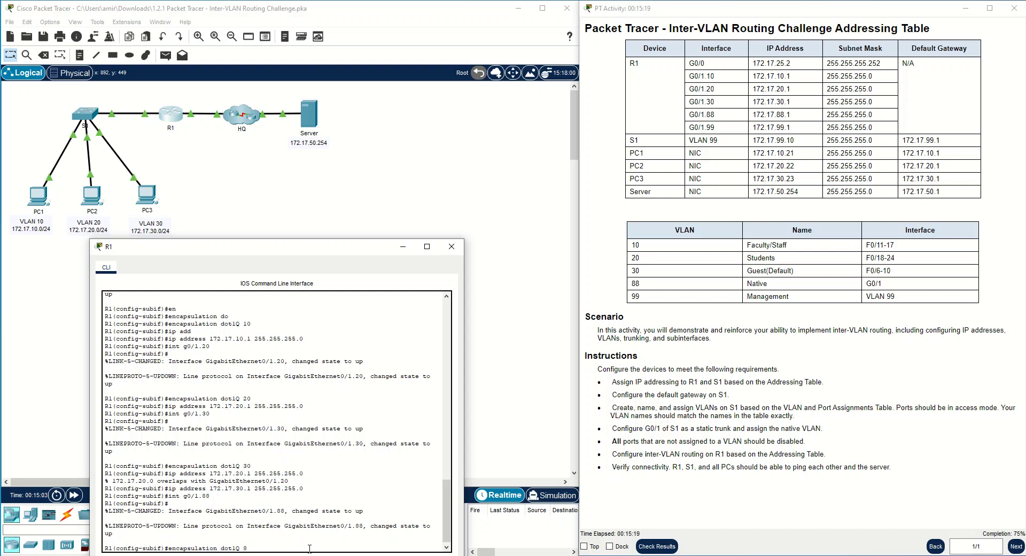
text(88)
key(Return)
Assign IP address 172.17.88.1 with mask 255.255.255.0 to R1's subinterface G0/1.88
key(Up)
key(Up)
key(Up)
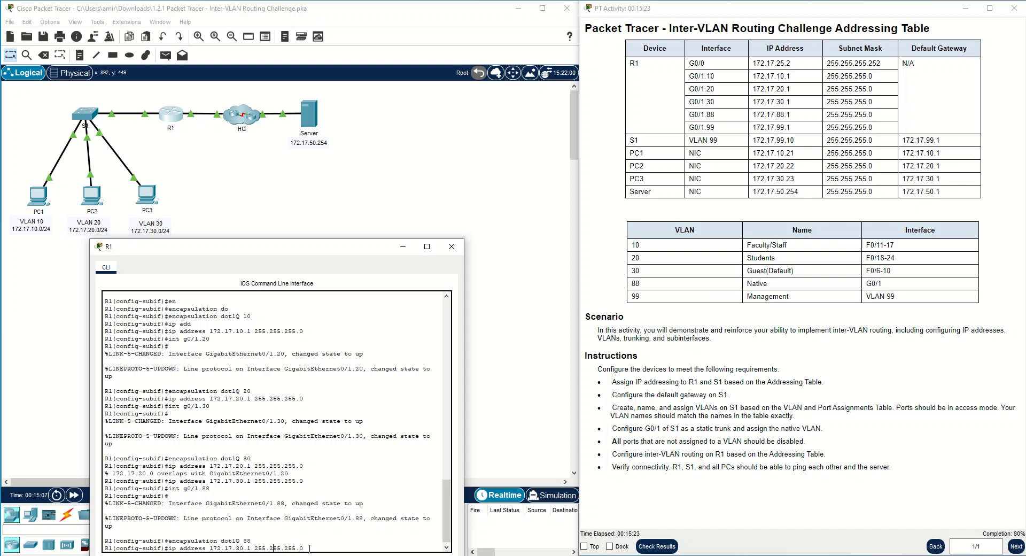
key(Delete)
key(BackSpace)
text(88)
key(Return)
Create subinterface G0/1.99 on R1 and enter its configuration mode
key(Up)
key(Up)
key(Up)
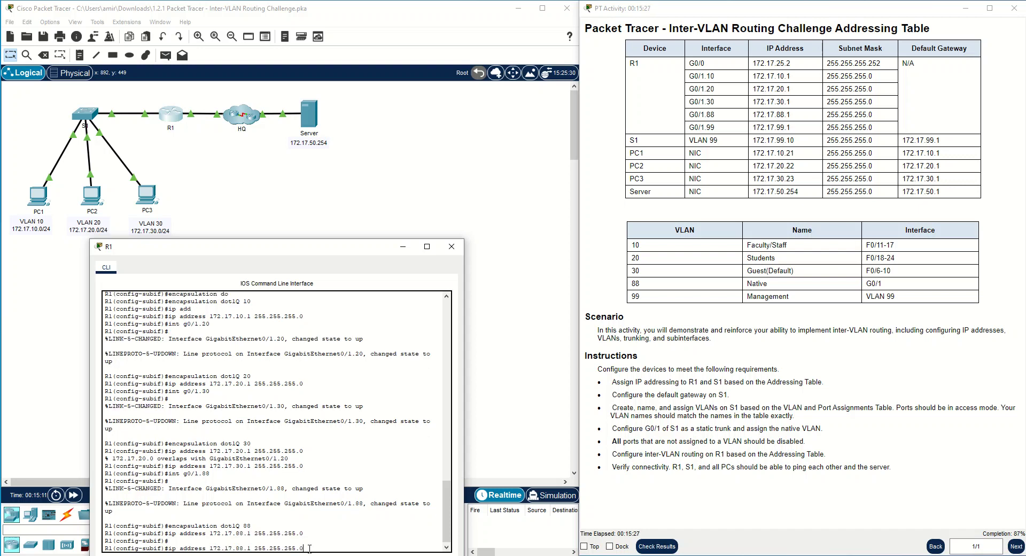
key(Up)
key(Down)
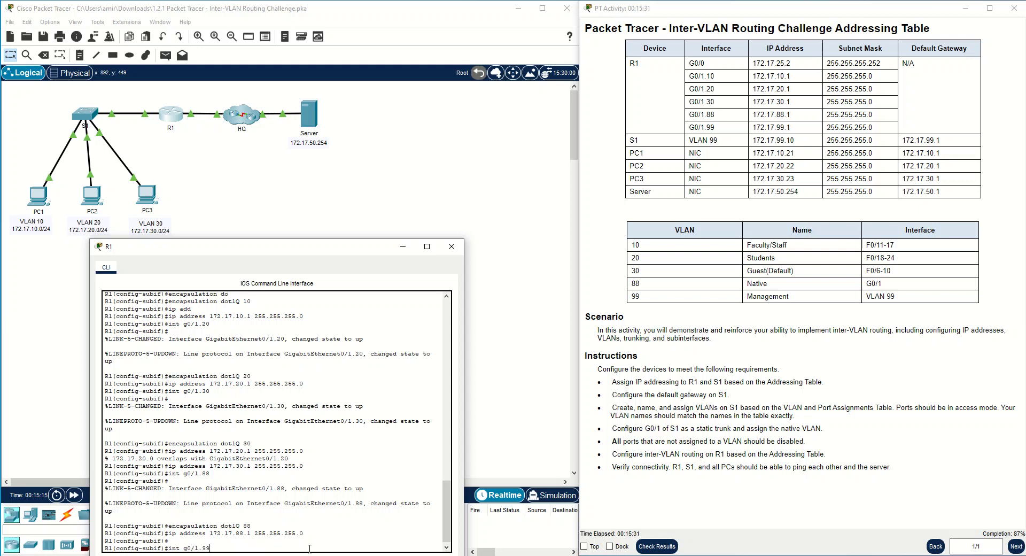
key(Return)
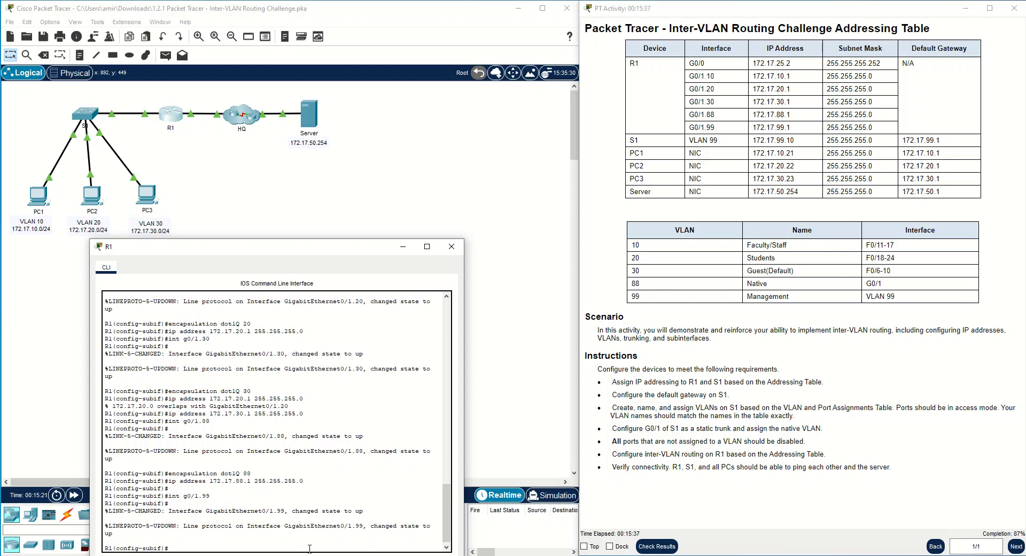
Set dot1Q encapsulation for VLAN 99 on R1's subinterface G0/1.99
key(Up)
key(Up)
key(Down)
key(Up)
key(Up)
key(BackSpace)
key(BackSpace)
text(99)
key(Return)
Assign IP address 172.17.99.1 with mask 255.255.255.0 to R1's subinterface G0/1.99
key(Up)
key(Up)
key(Up)
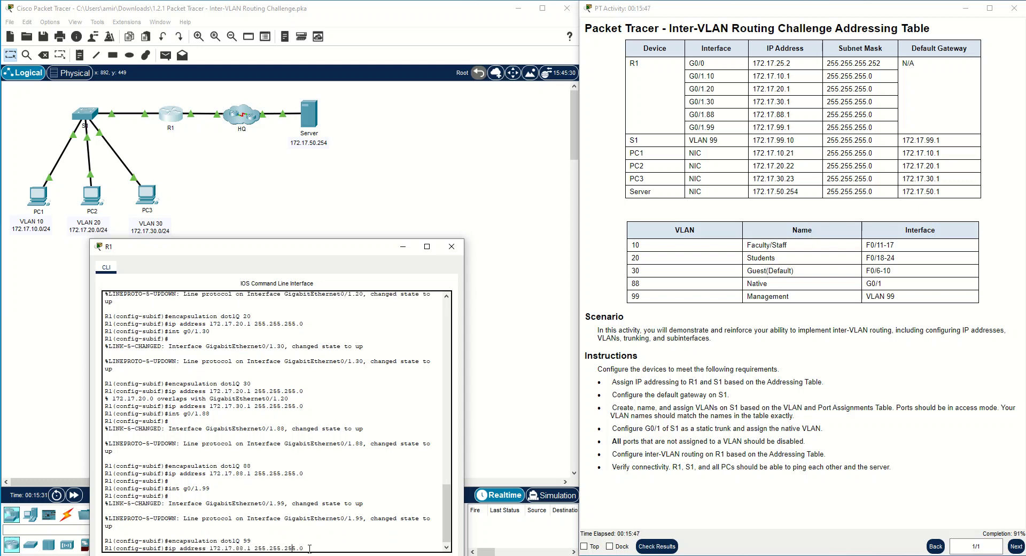
key(BackSpace)
key(BackSpace)
text(99)
key(Return)
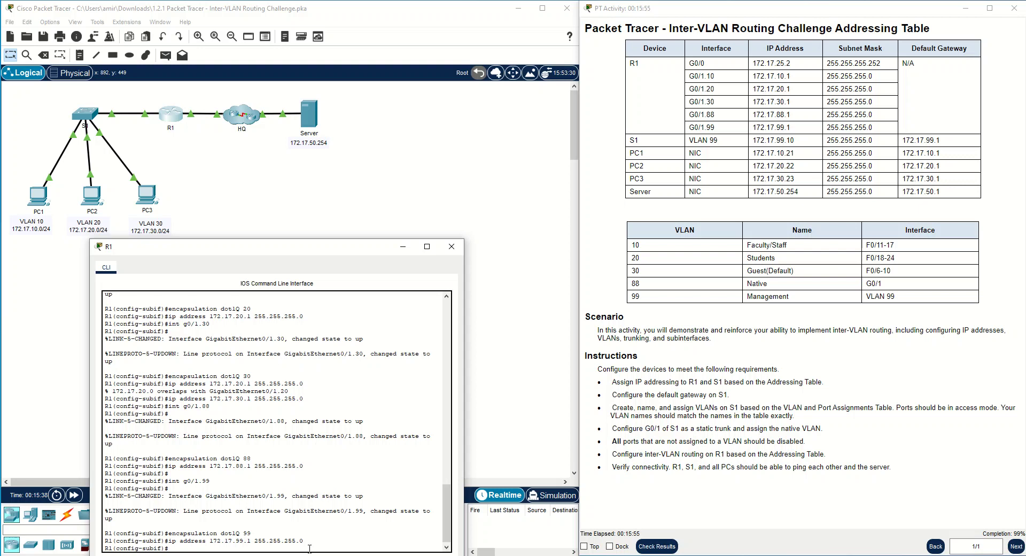
End the configuration session on R1 and return to privileged EXEC mode
text(end)
key(Return)
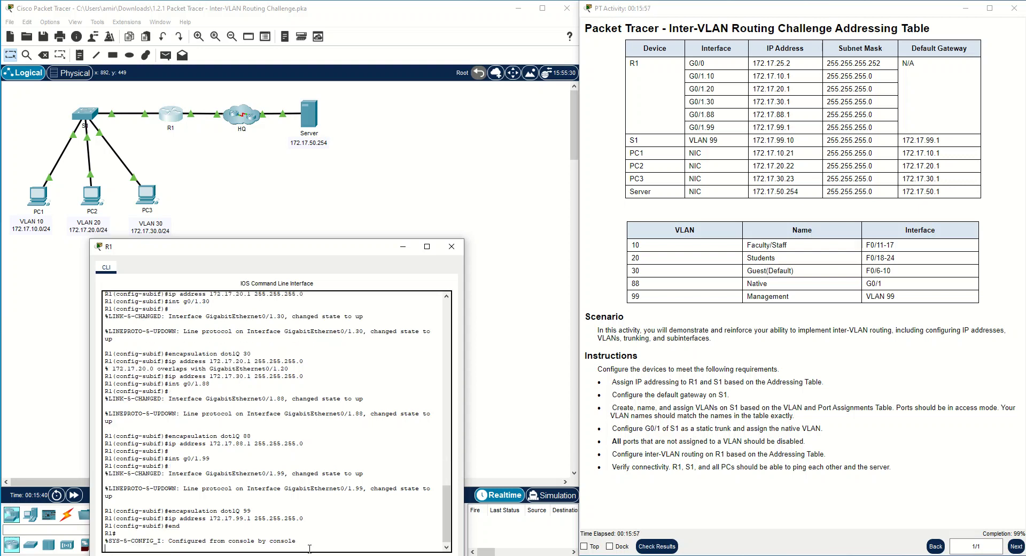
key(Return)
Save R1's running configuration with the wr command
text(dow)
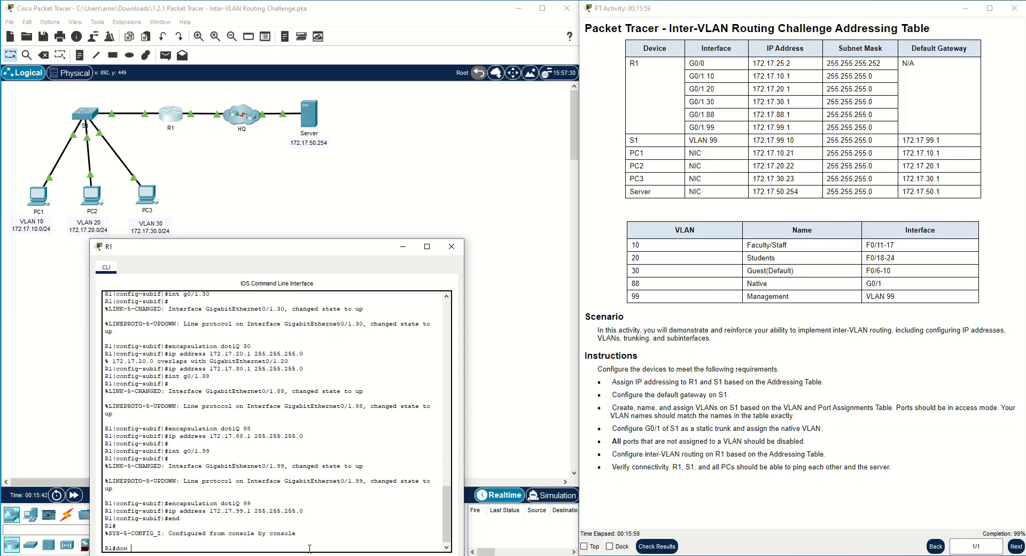
key(BackSpace)
key(BackSpace)
text(wr)
key(Return)
key(Return)
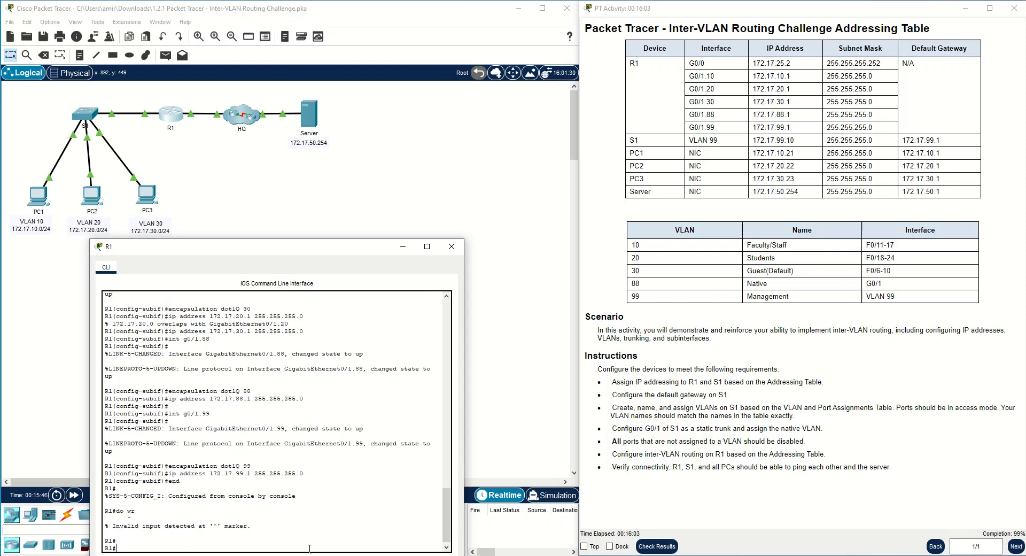
text(wr)
key(Return)
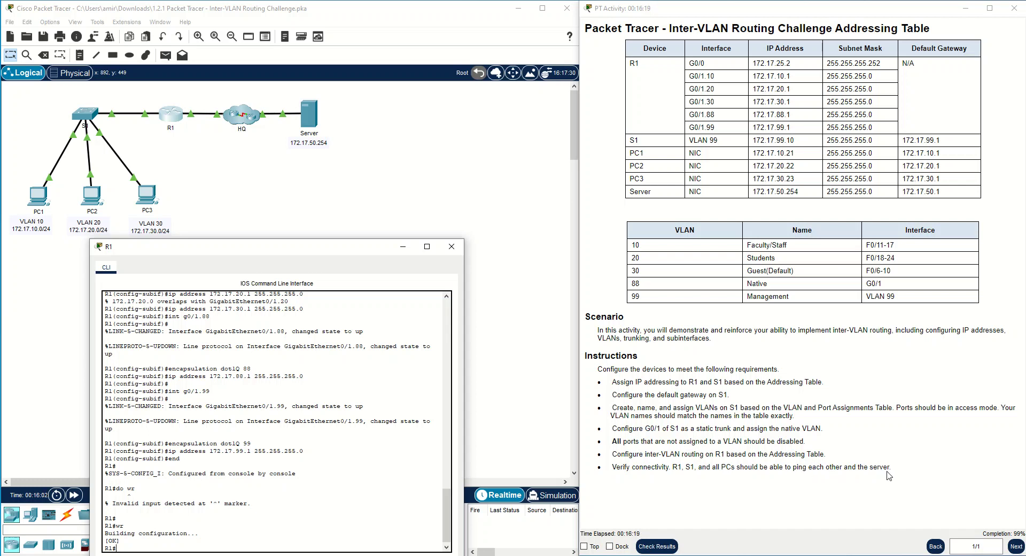
Minimize R1's window, then open PC1's IP configuration and copy its IPv4 address
click(409, 249)
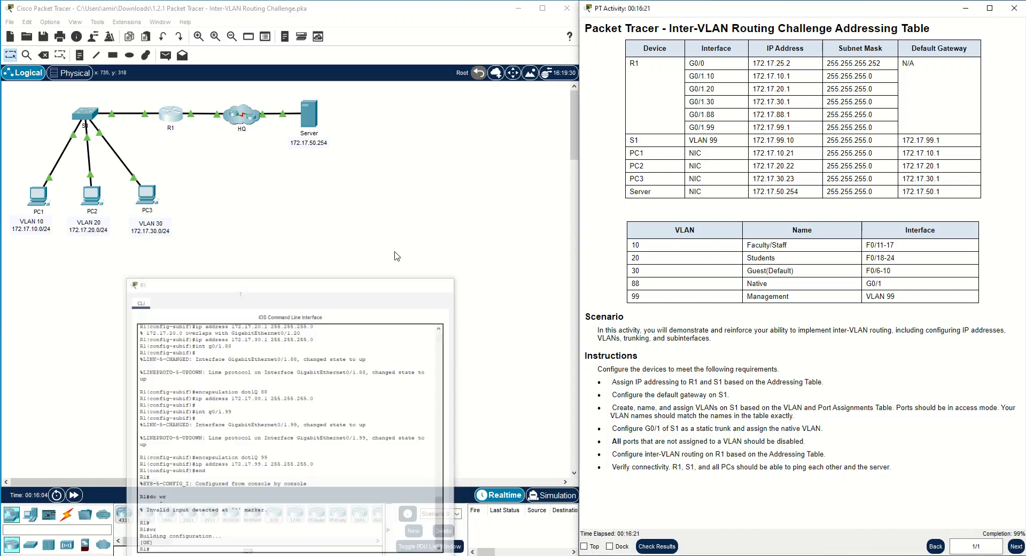
click(44, 195)
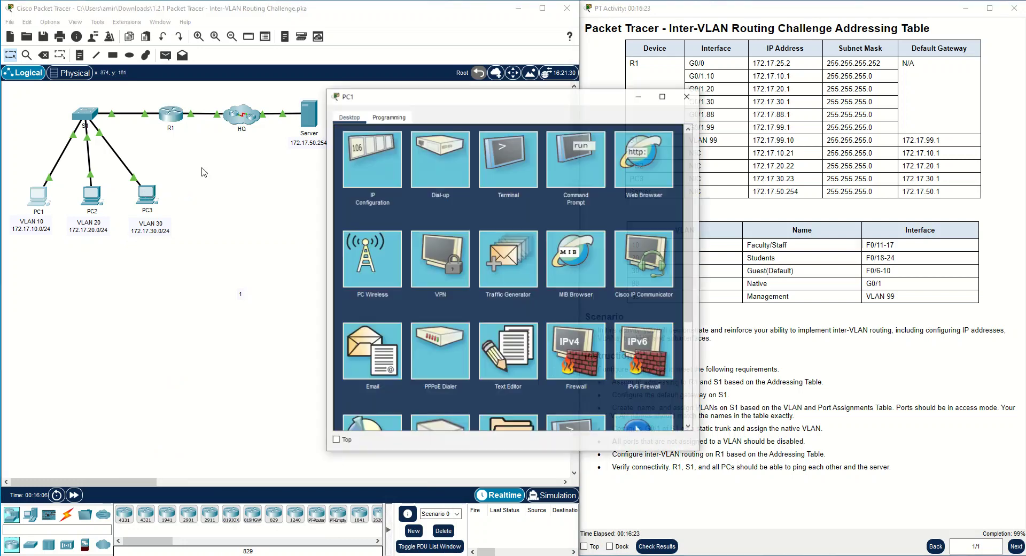
click(372, 159)
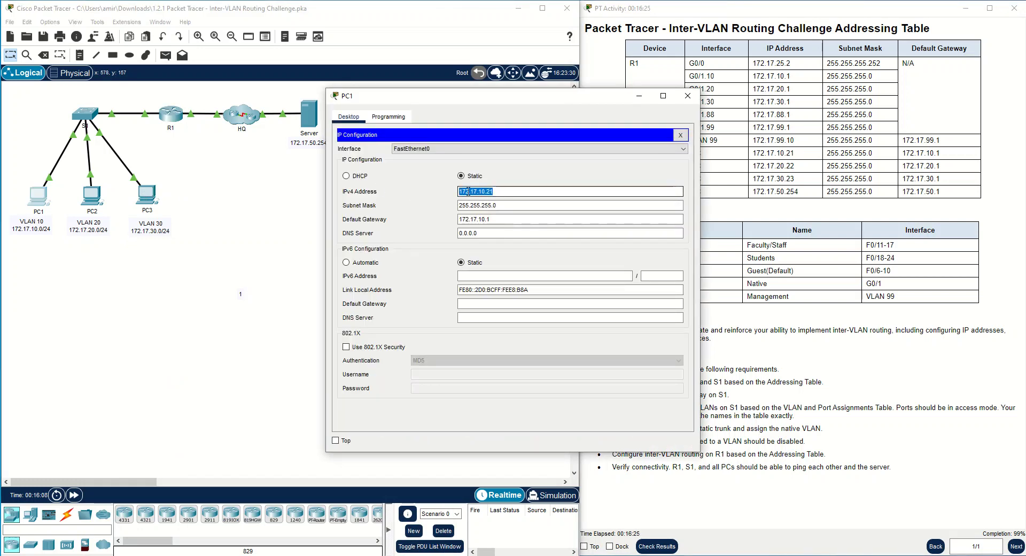
right_click(467, 191)
click(479, 242)
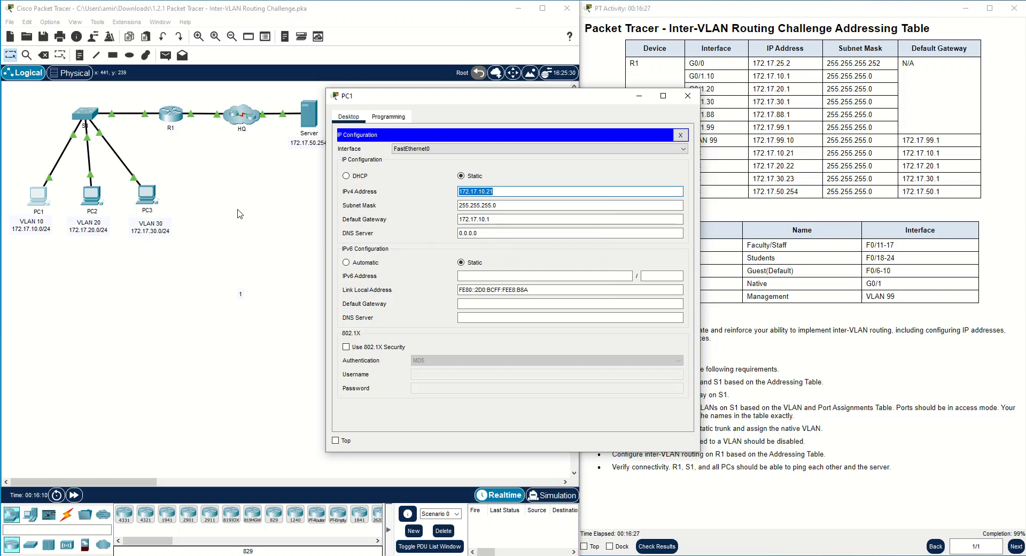
Check PC1's default gateway, then recopy its IPv4 address from the IP configuration and close PC1's window
drag(491, 219, 459, 219)
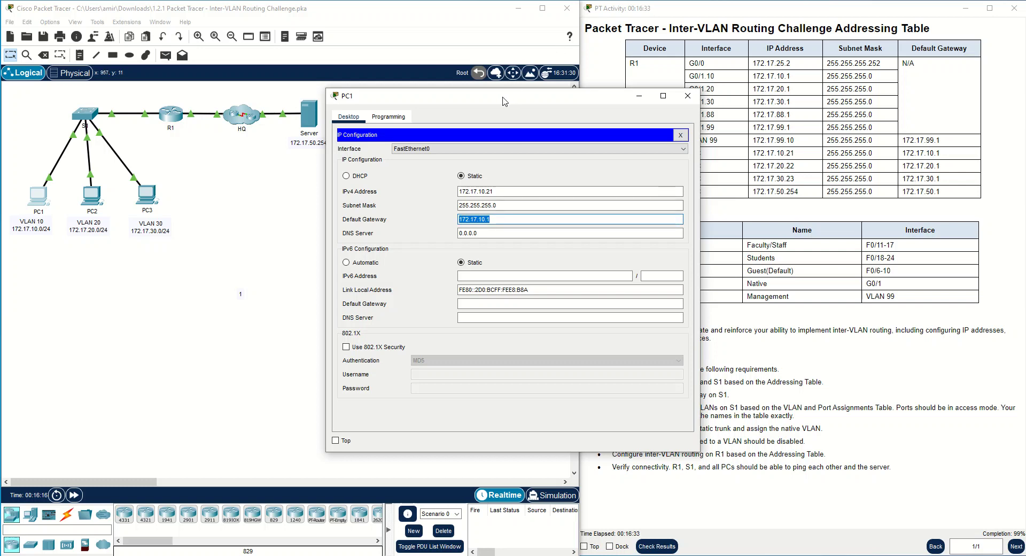
drag(507, 101, 400, 118)
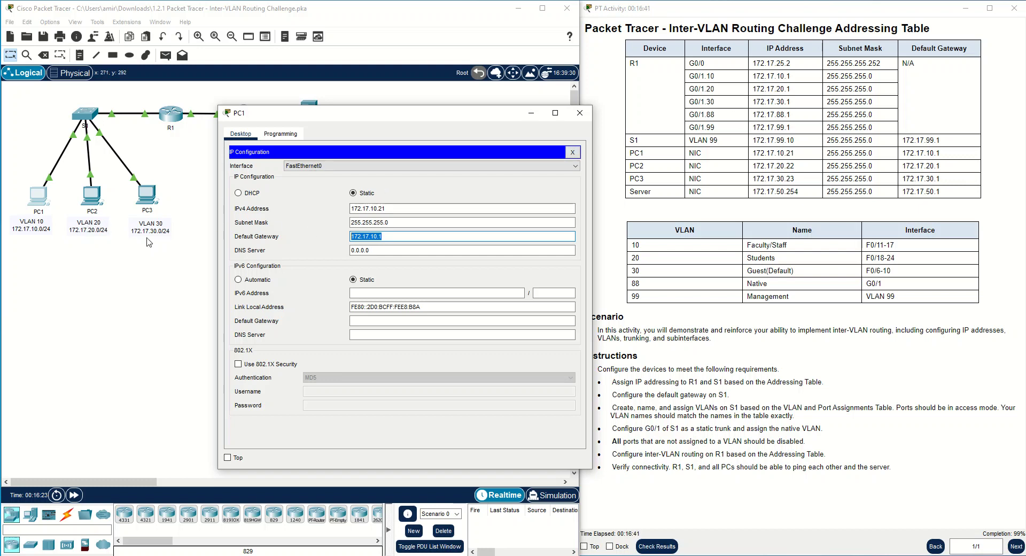
click(375, 209)
triple_click(376, 209)
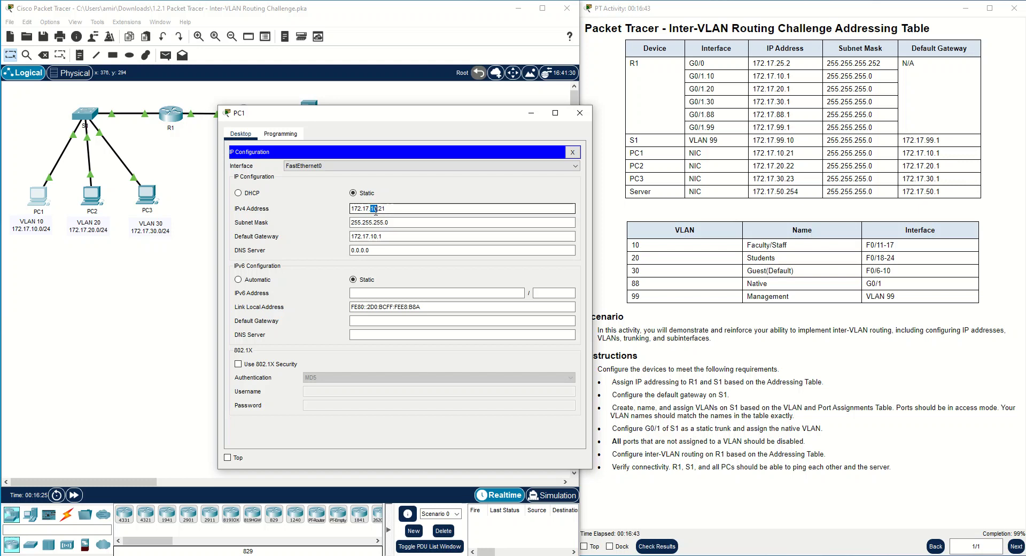
right_click(376, 211)
click(398, 258)
click(572, 152)
click(579, 113)
Ping PC1 at 172.17.10.21 from PC3's command prompt and move PC3's window clear of the topology
click(146, 196)
click(561, 169)
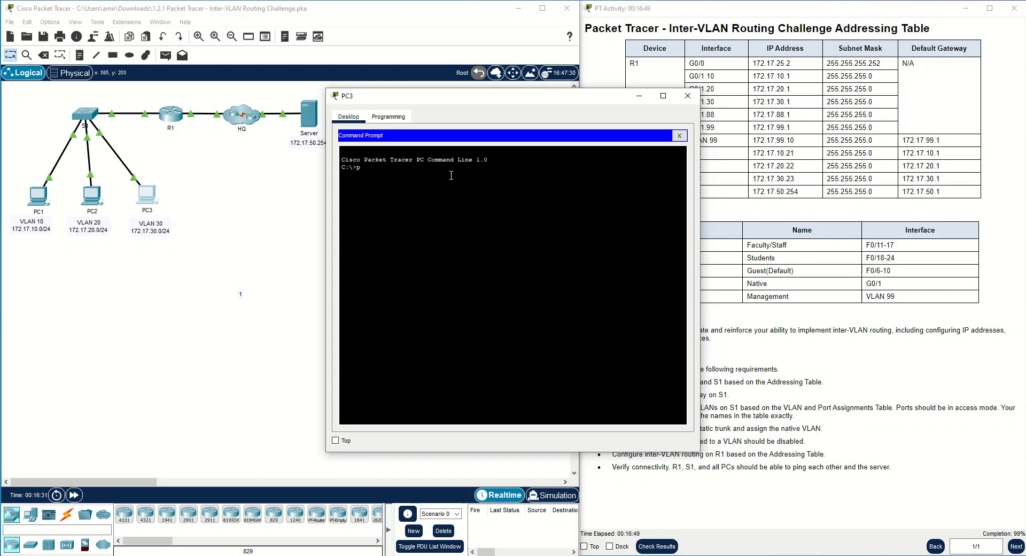
click(476, 194)
key(Return)
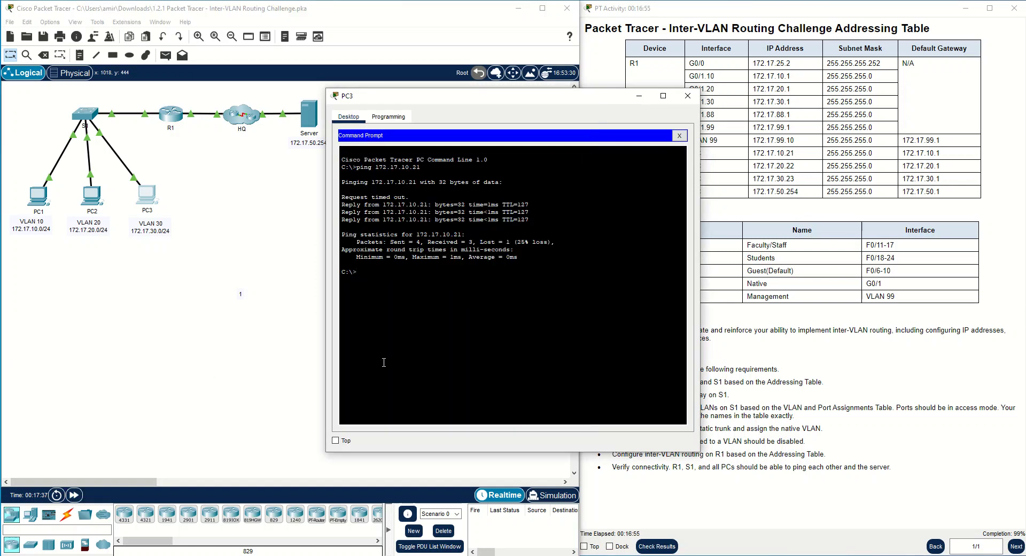
drag(487, 105, 671, 112)
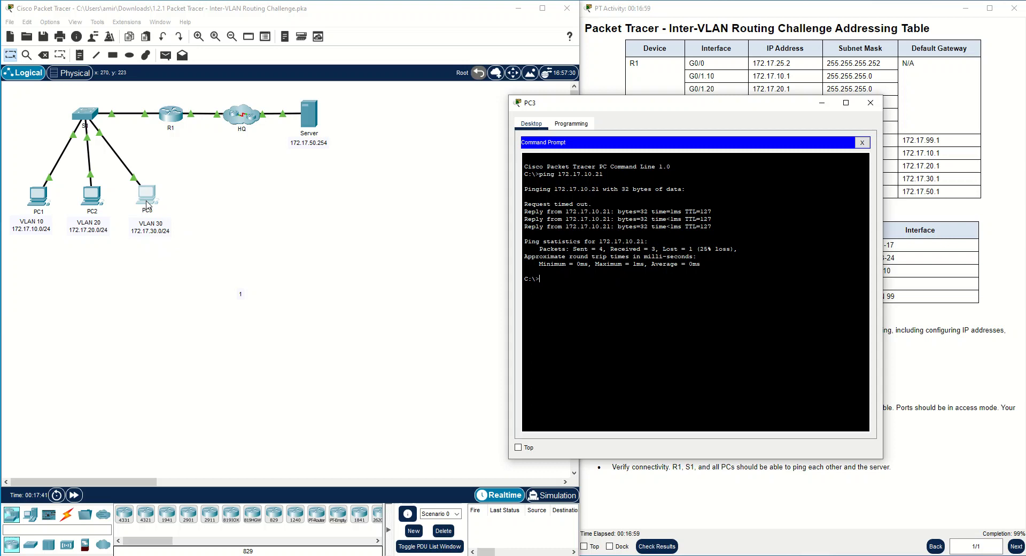
Copy the Server's IPv4 address from its IP configuration
click(97, 194)
click(688, 99)
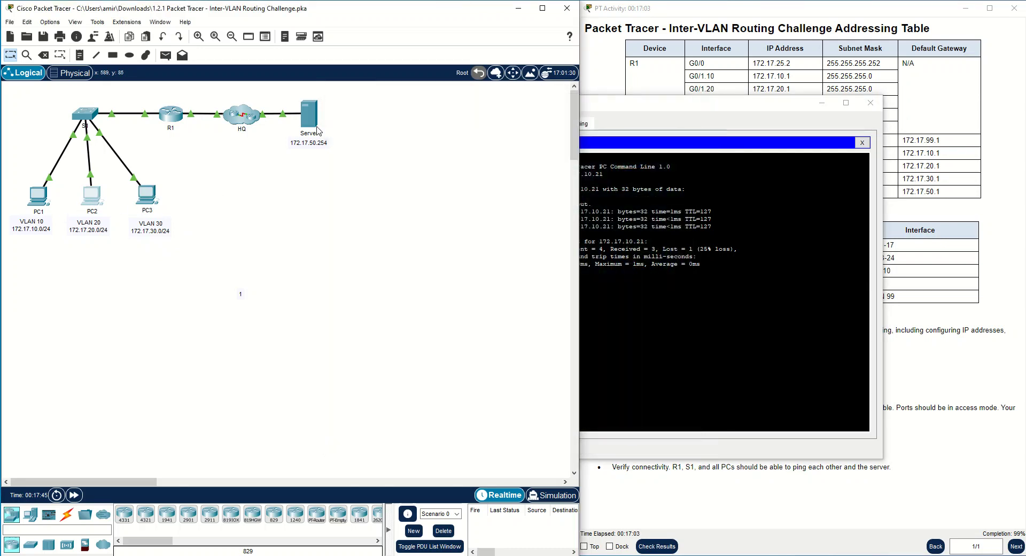
click(318, 130)
click(369, 163)
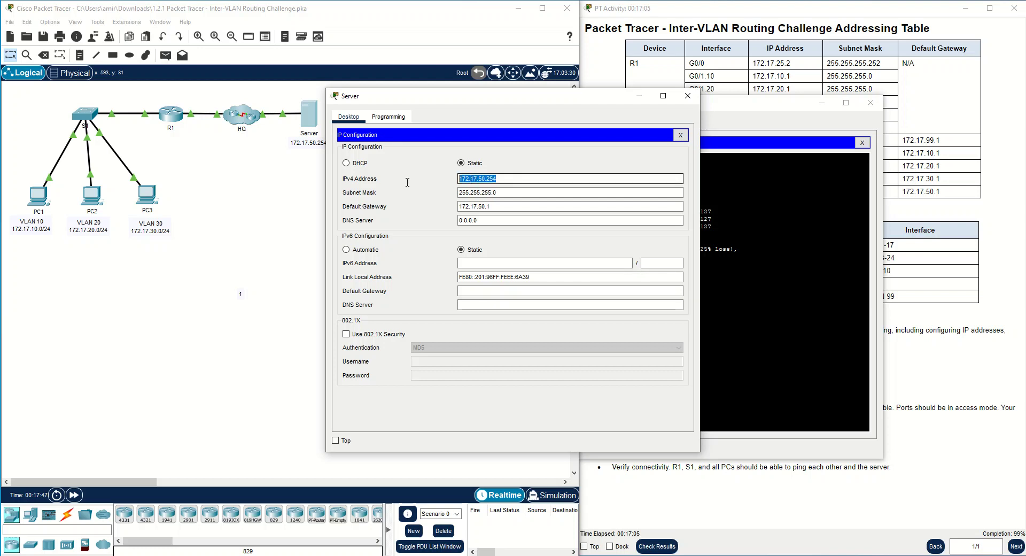
right_click(480, 178)
click(497, 221)
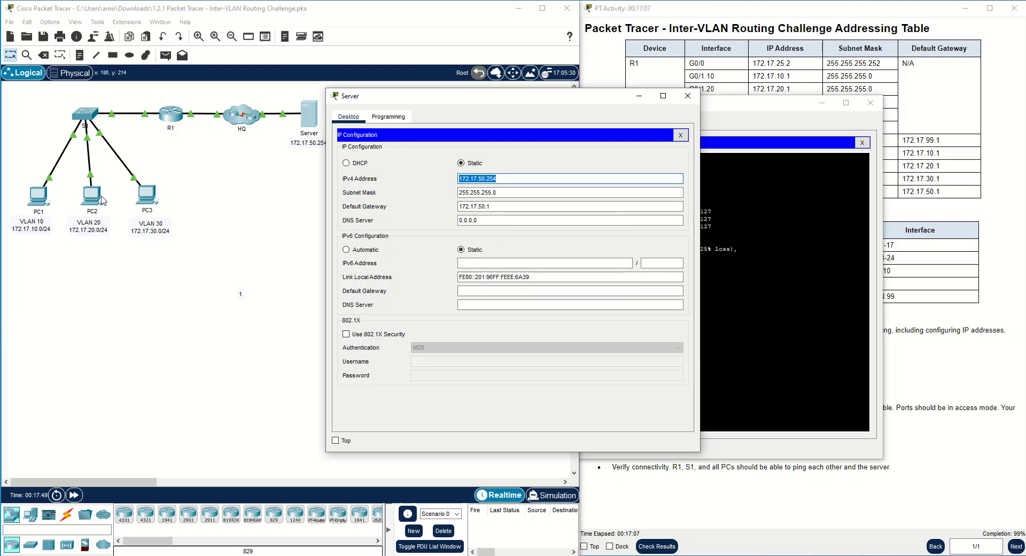
Ping the Server at 172.17.50.254 from PC2's command prompt and fast-forward the simulation time to finish the ping
click(101, 202)
click(573, 181)
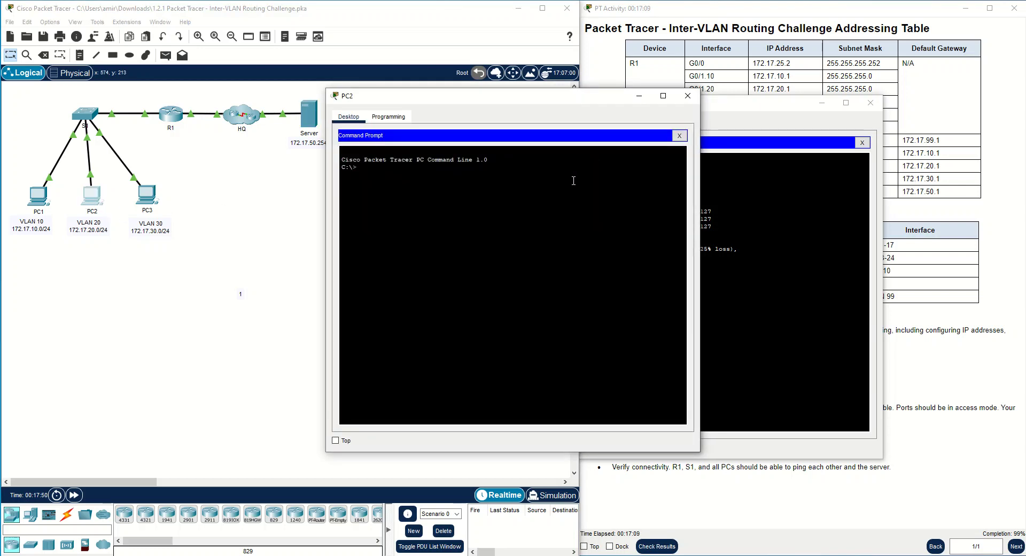
right_click(509, 174)
click(556, 198)
right_click(495, 177)
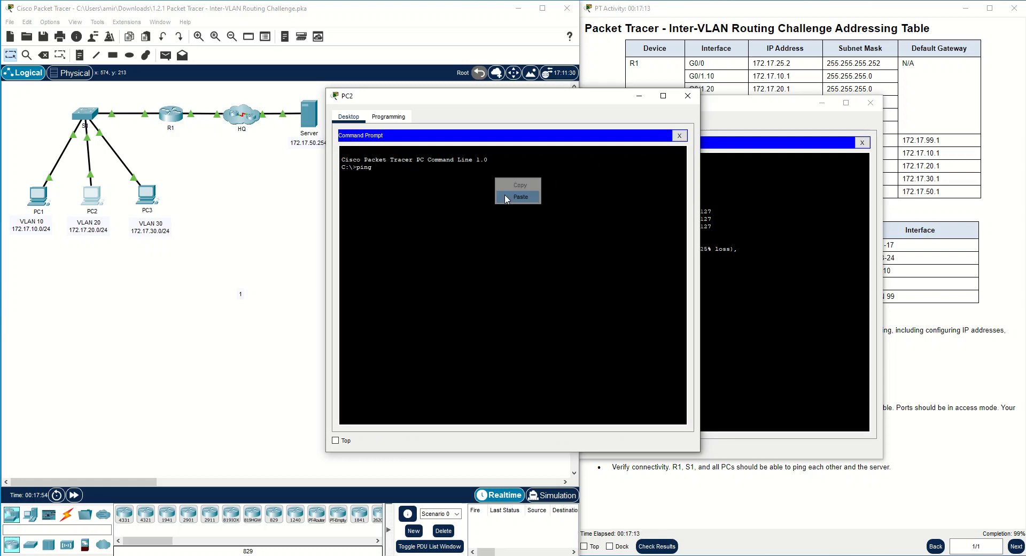
click(513, 202)
key(Return)
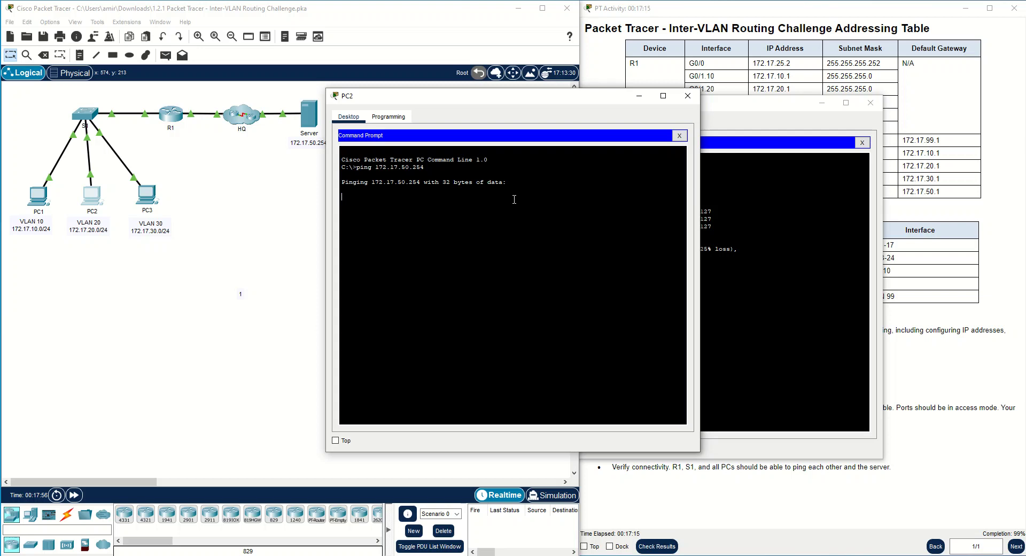
click(74, 495)
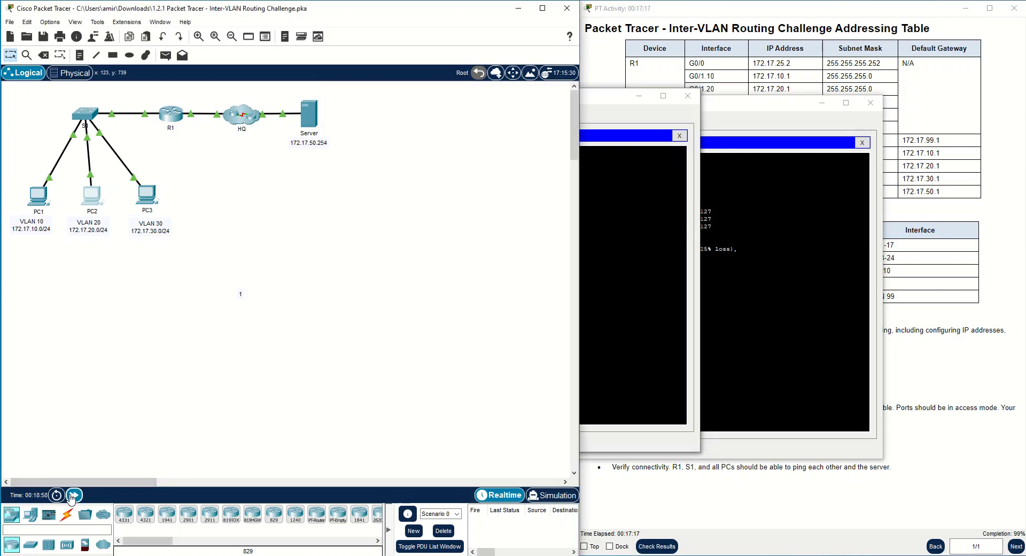
click(580, 308)
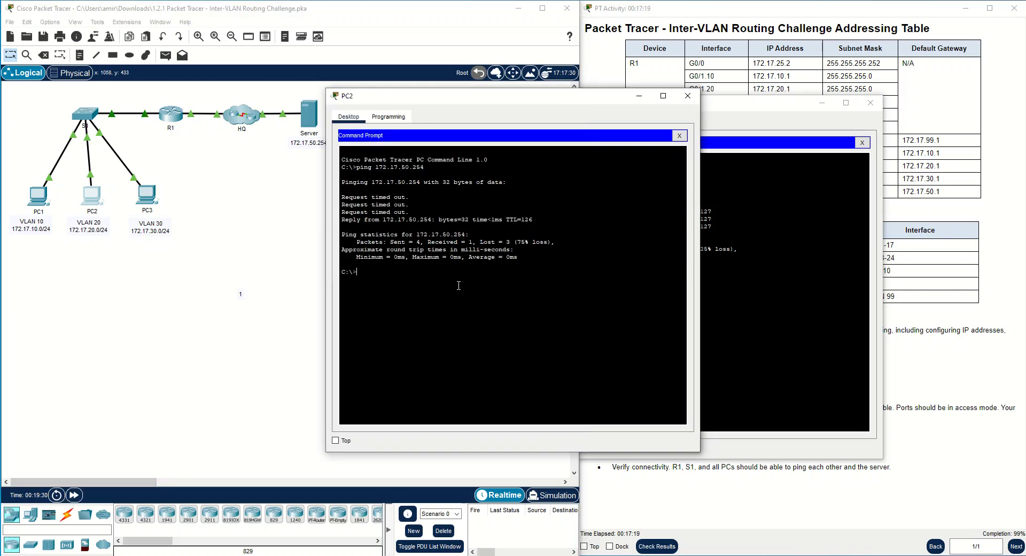
Repeat the ping to 172.17.50.254 from PC2, then close the PC2, PC3 and Server windows
key(Up)
key(Return)
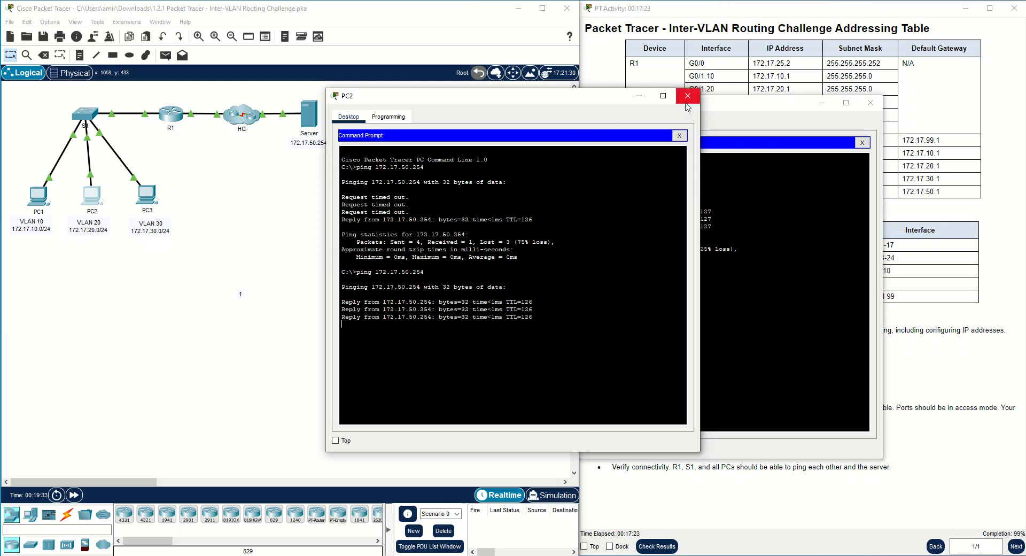
click(839, 132)
click(870, 103)
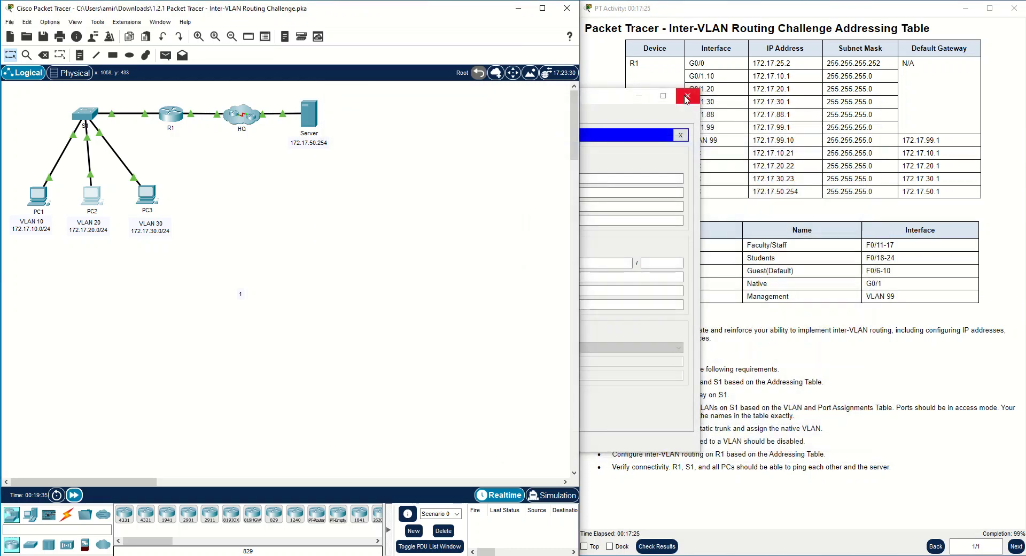
click(687, 95)
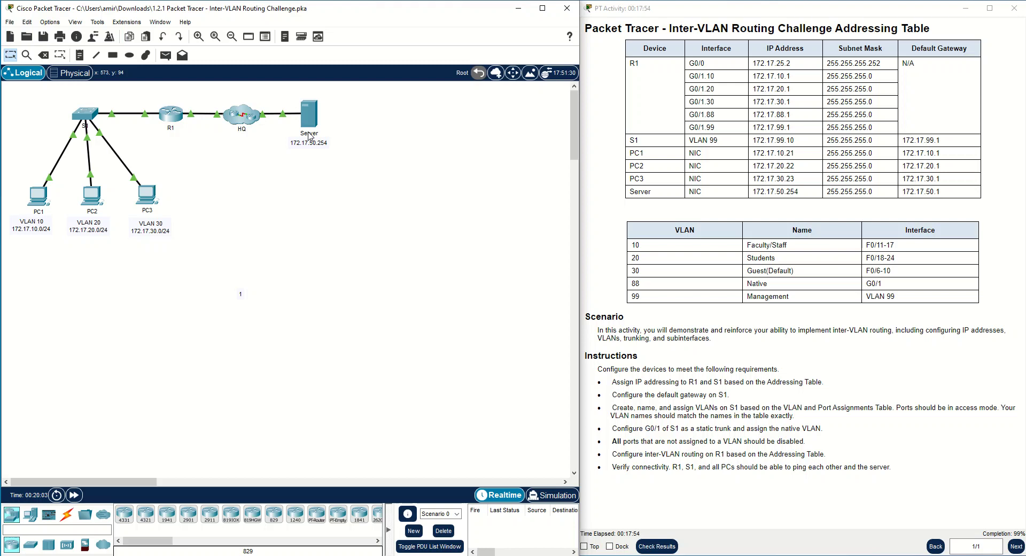
mouse_move(309, 136)
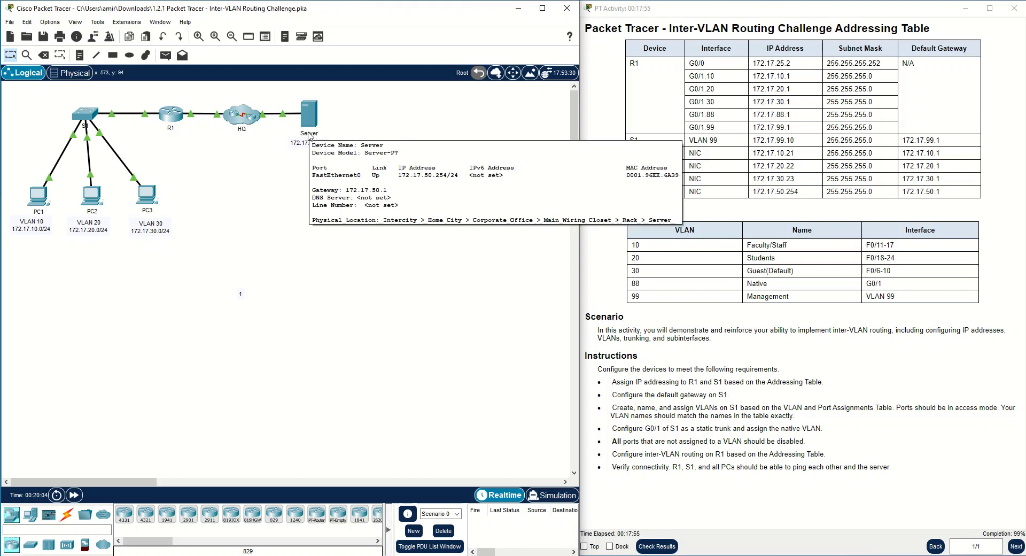